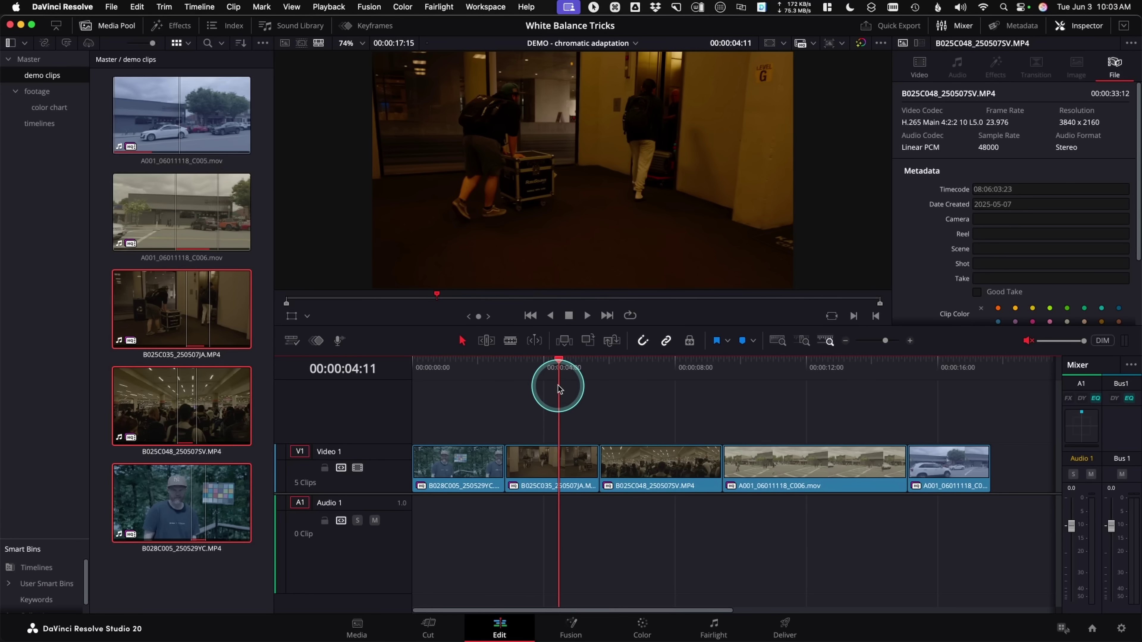
drag(559, 383, 461, 380)
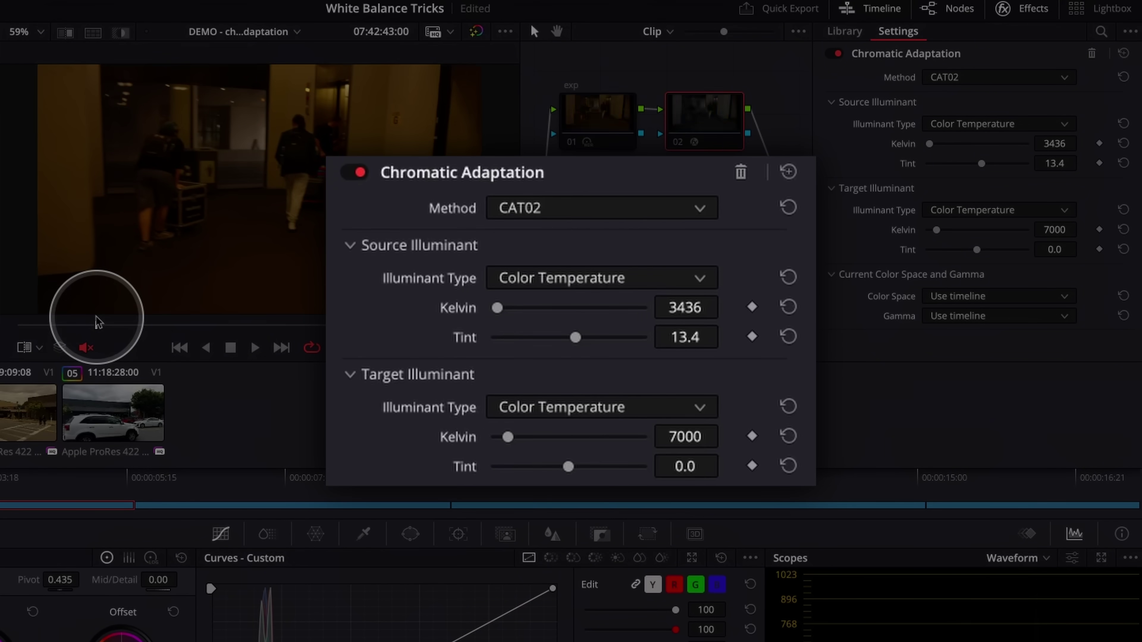
click(96, 320)
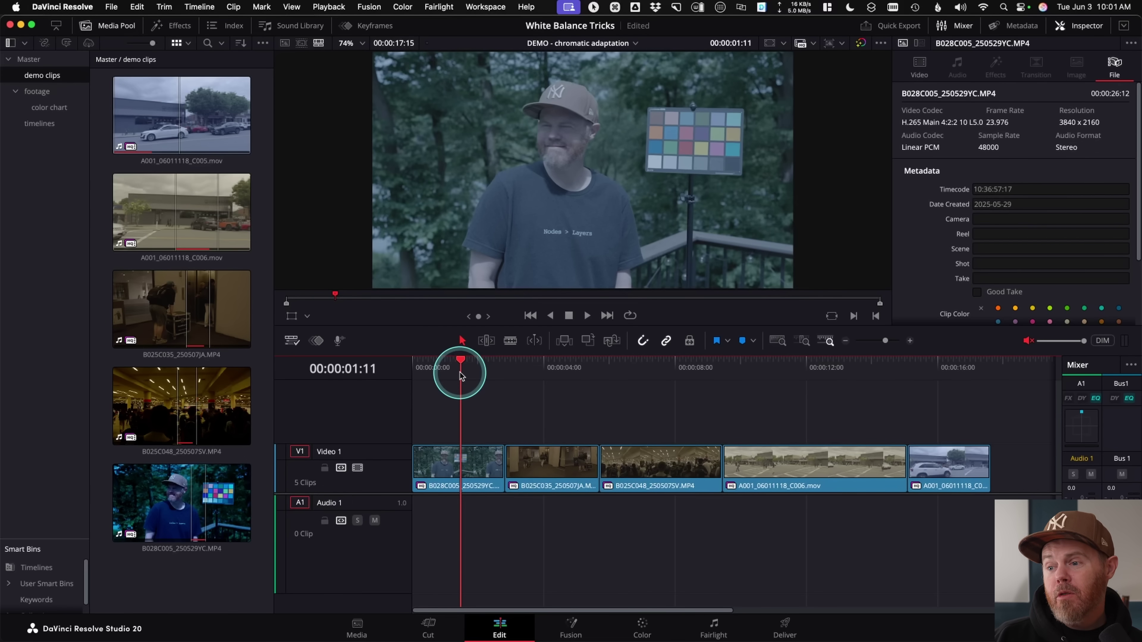
drag(460, 375, 477, 402)
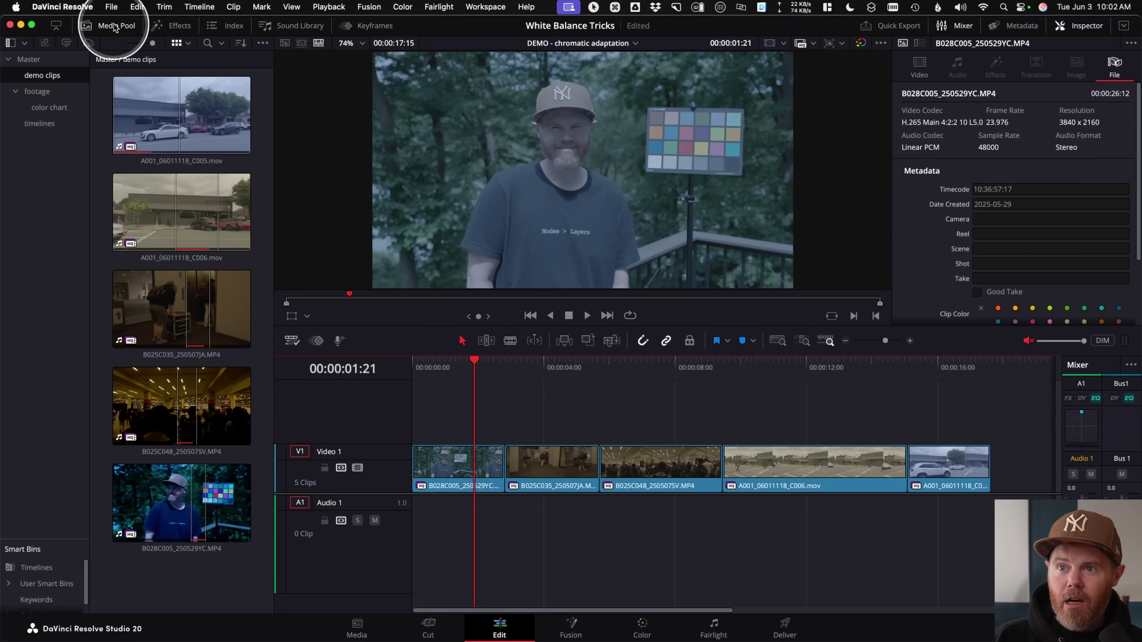
Set the project's color science to DaVinci YRGB Color Managed with the HDR color processing mode, and save the project settings
click(112, 7)
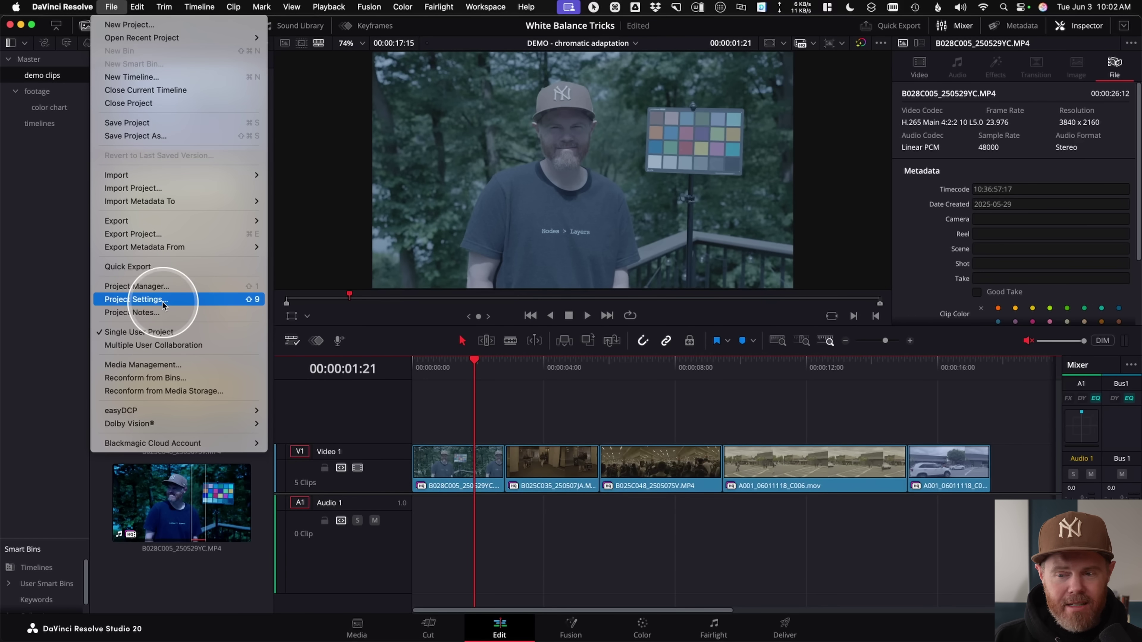
key(ctrl)
click(247, 302)
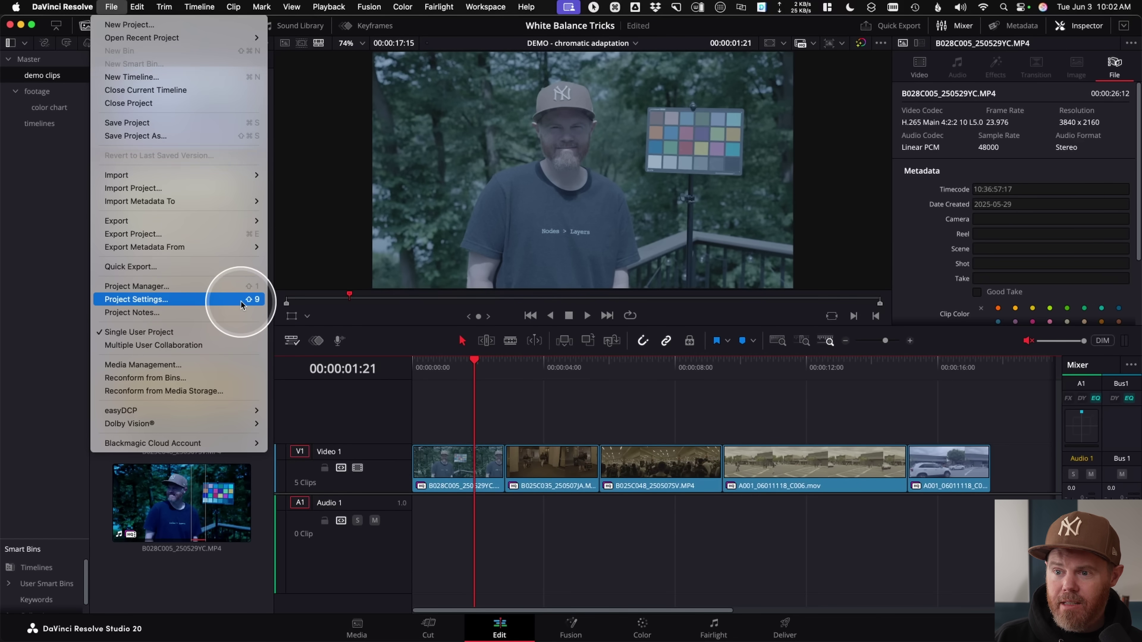
click(318, 172)
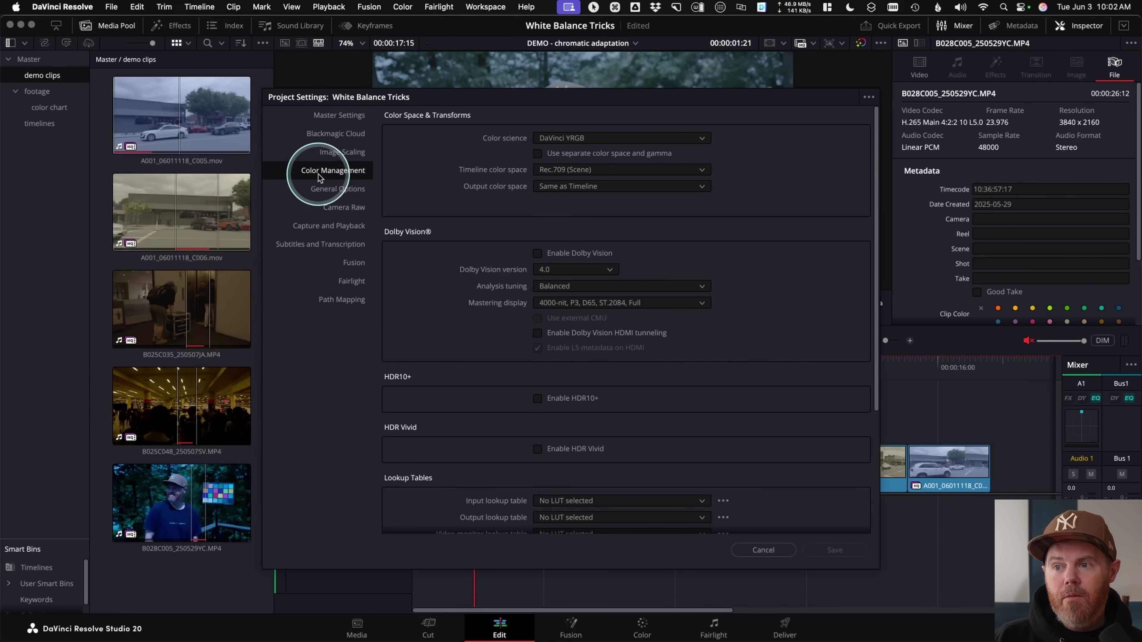
key(ctrl)
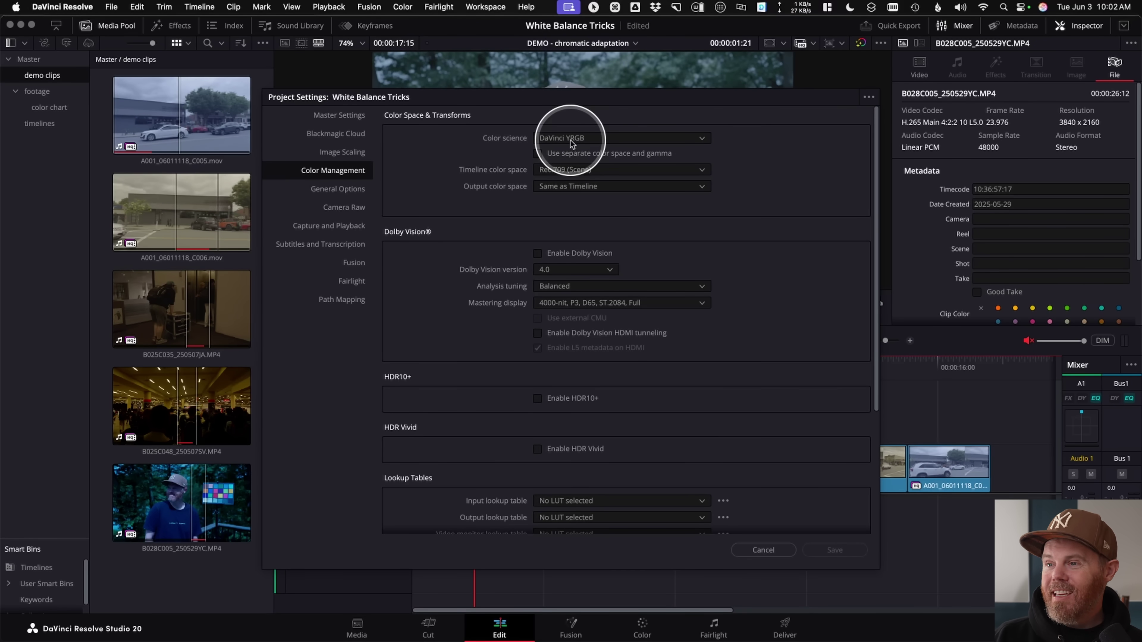
click(605, 139)
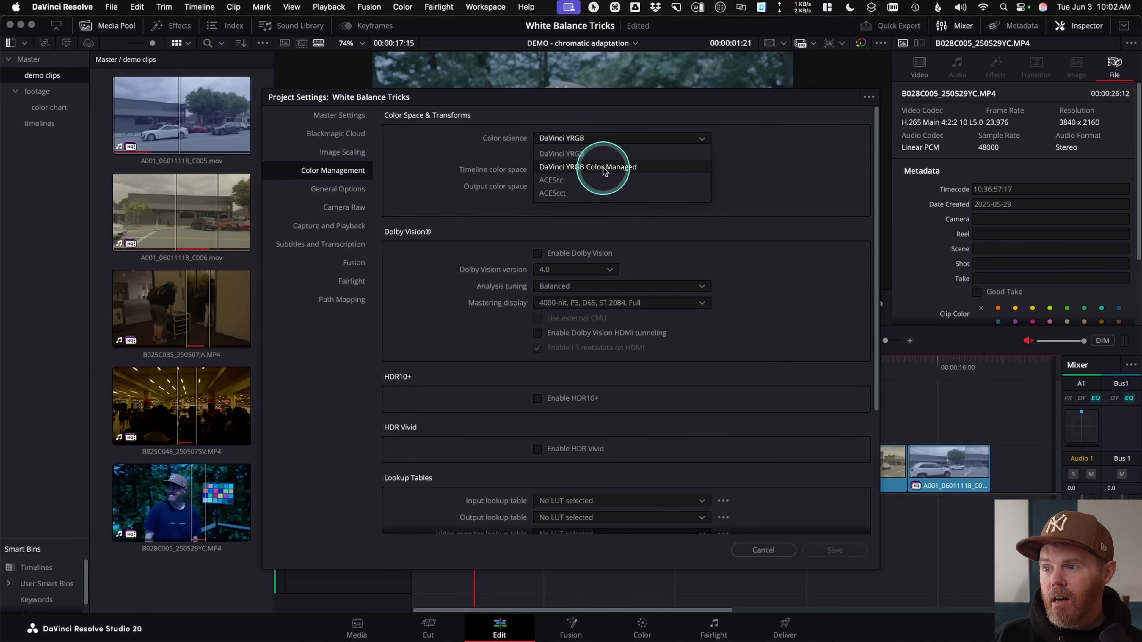
click(604, 170)
click(565, 175)
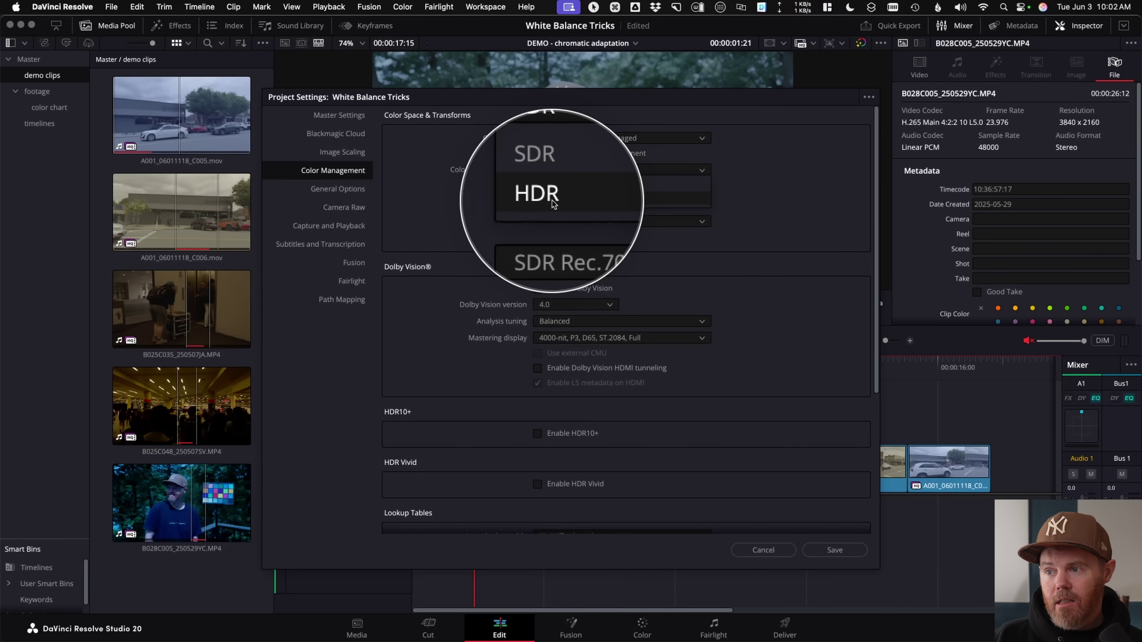
click(550, 202)
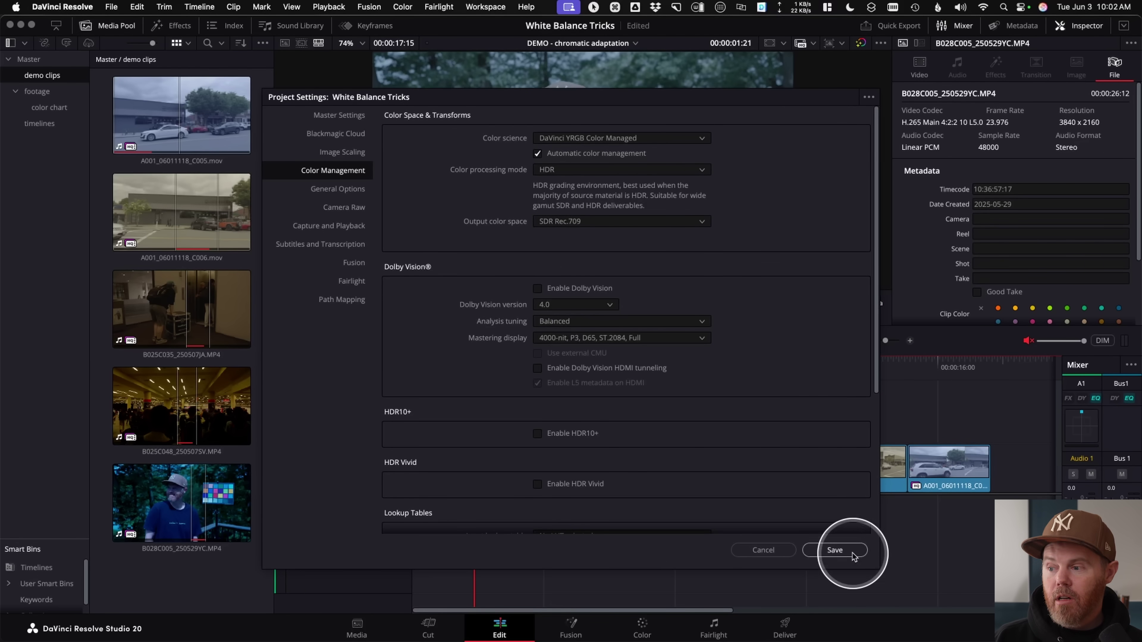
click(835, 550)
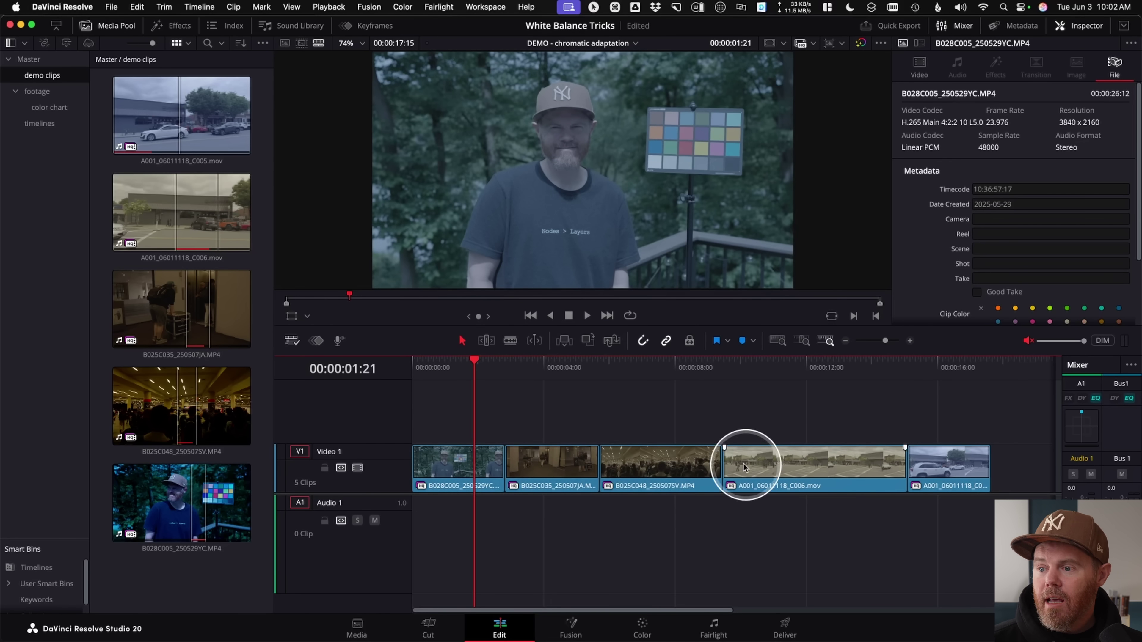
Set the input color space of the three MP4 clips in the demo clips bin to Sony S-Gamut3.Cine/S-Log3
drag(578, 375, 456, 377)
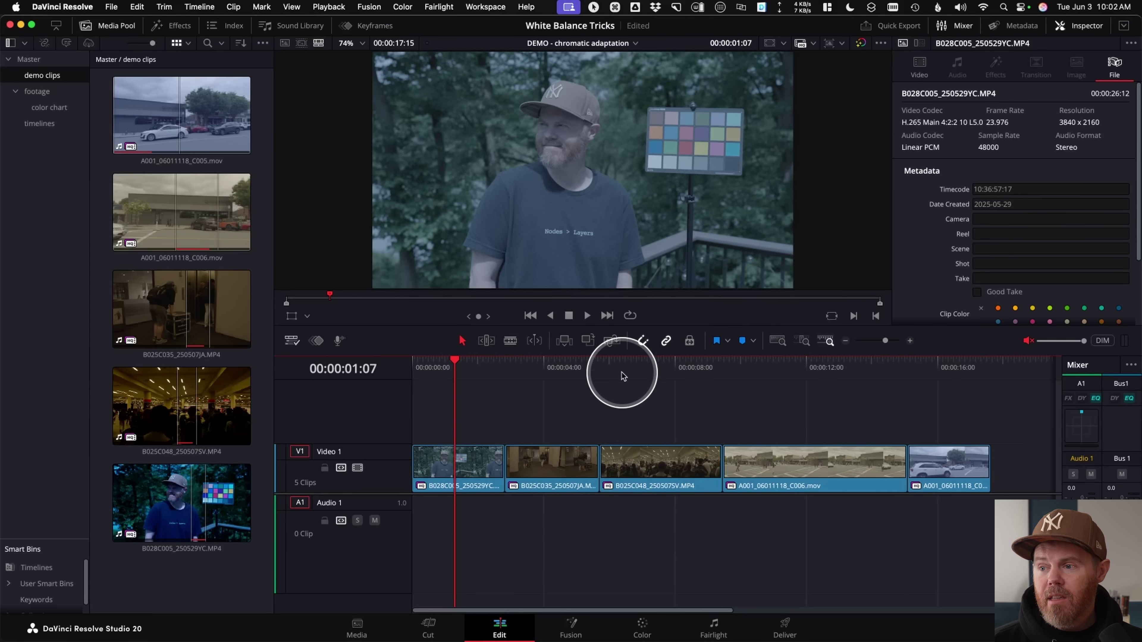
drag(622, 376, 659, 387)
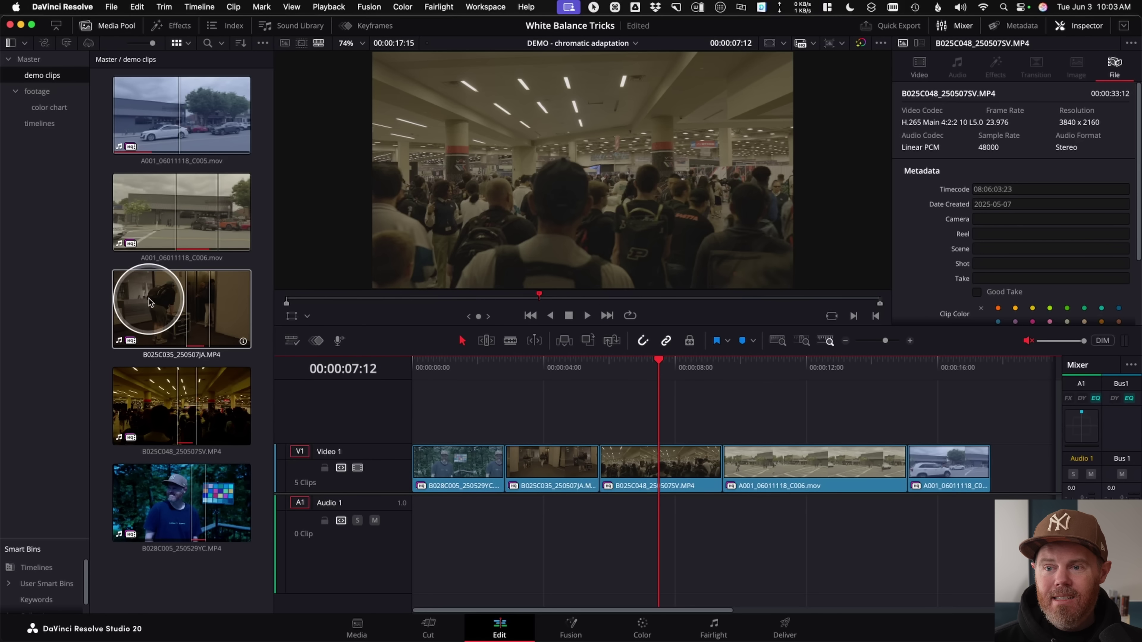
shift+click(164, 482)
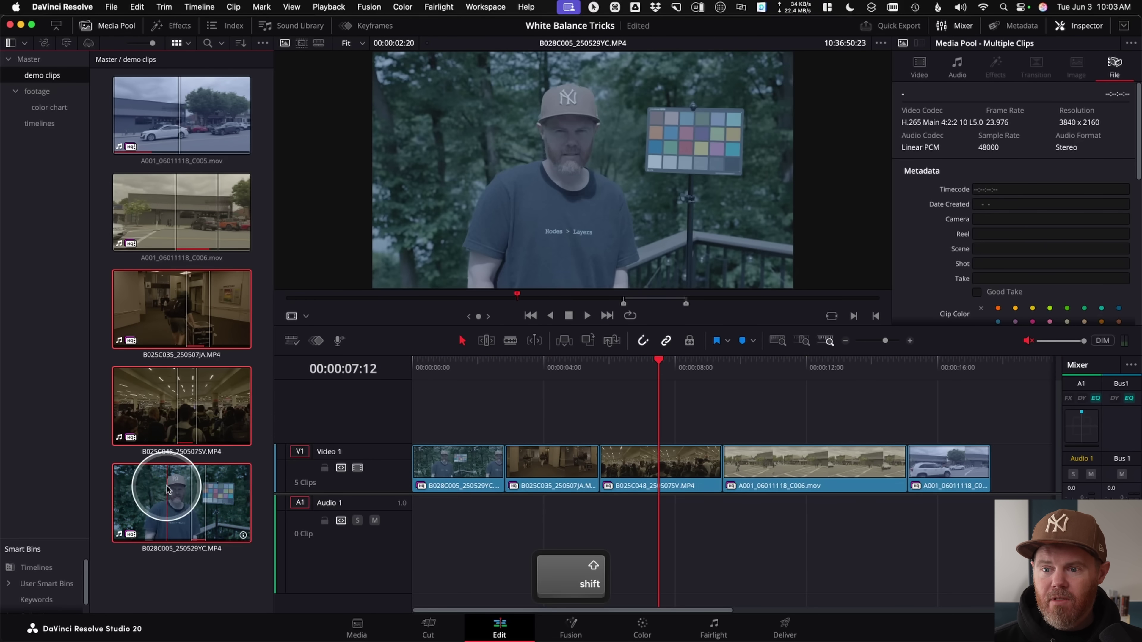
right_click(173, 308)
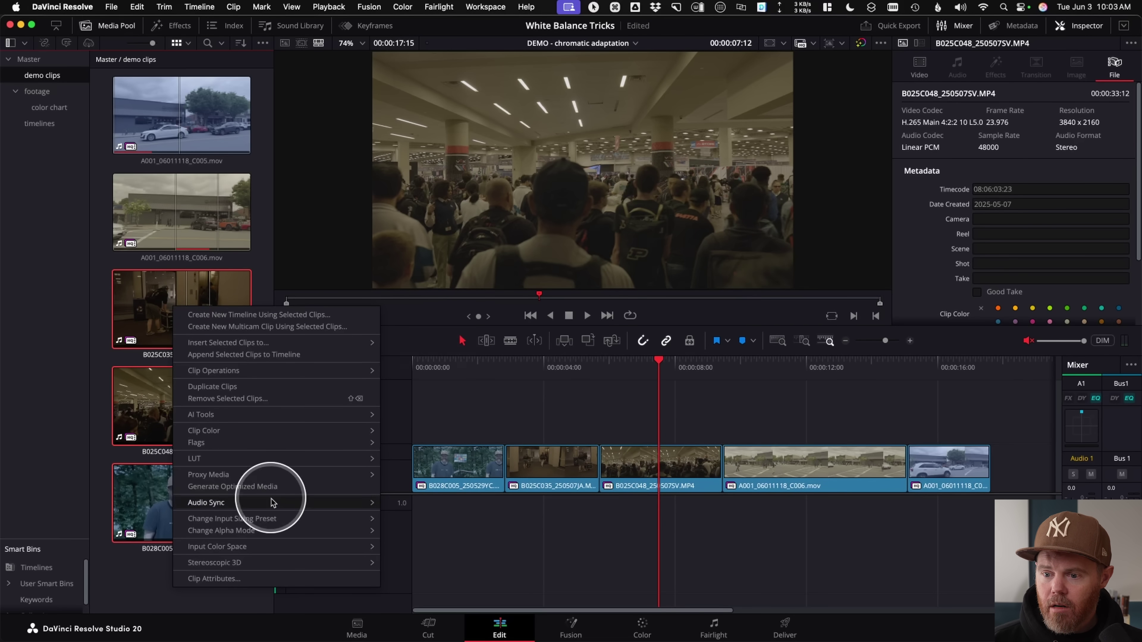
mouse_move(288, 545)
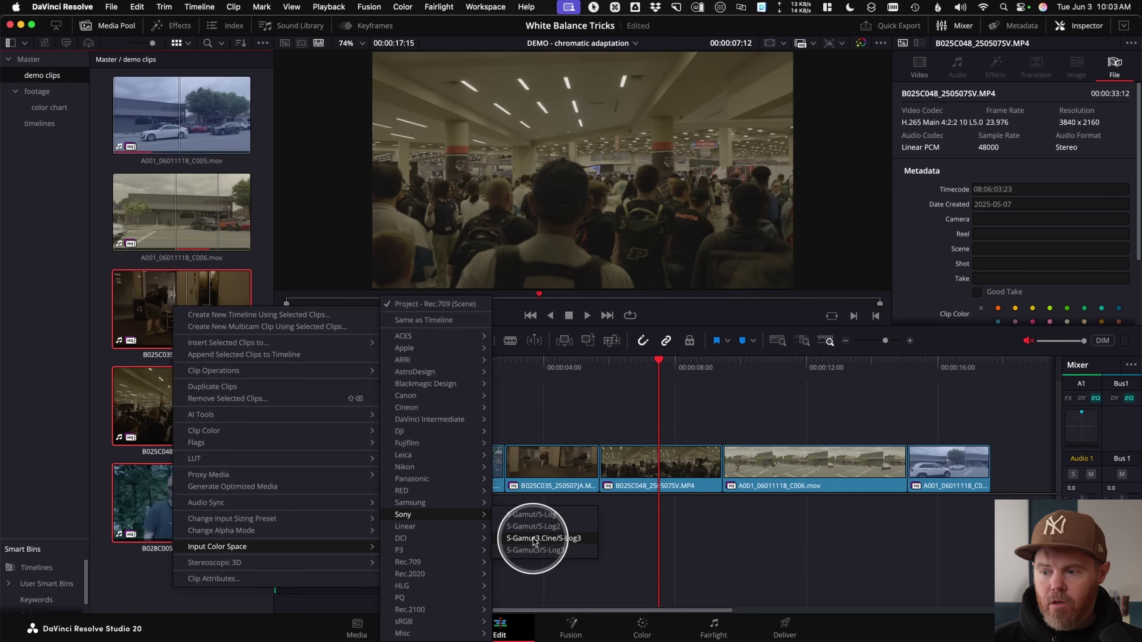
click(557, 539)
Review the crowd and street clips in the timeline and check the input color space options of A001_06011118_C005.mov
mouse_move(635, 374)
mouse_down()
mouse_move(461, 376)
mouse_move(652, 377)
mouse_move(432, 388)
mouse_move(651, 390)
mouse_up()
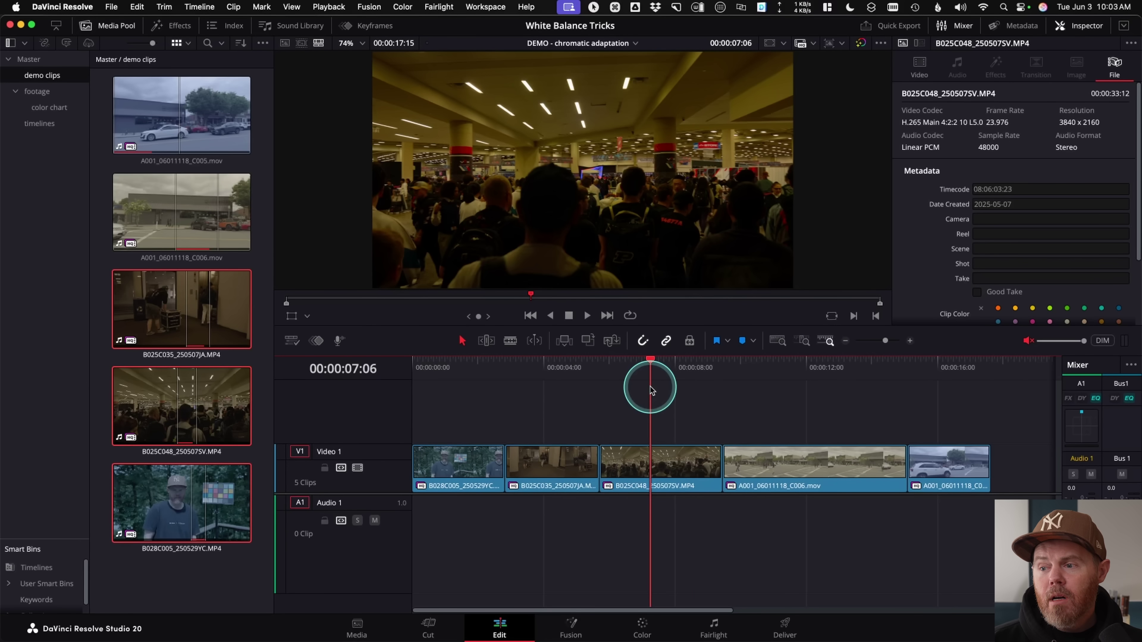
drag(651, 390, 826, 395)
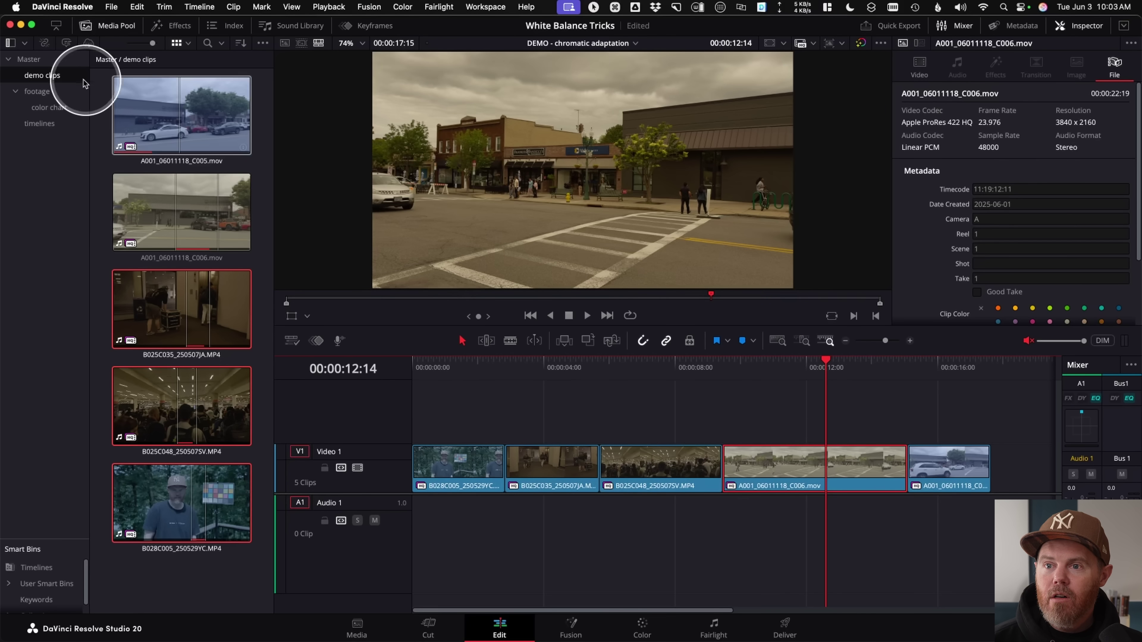
click(200, 113)
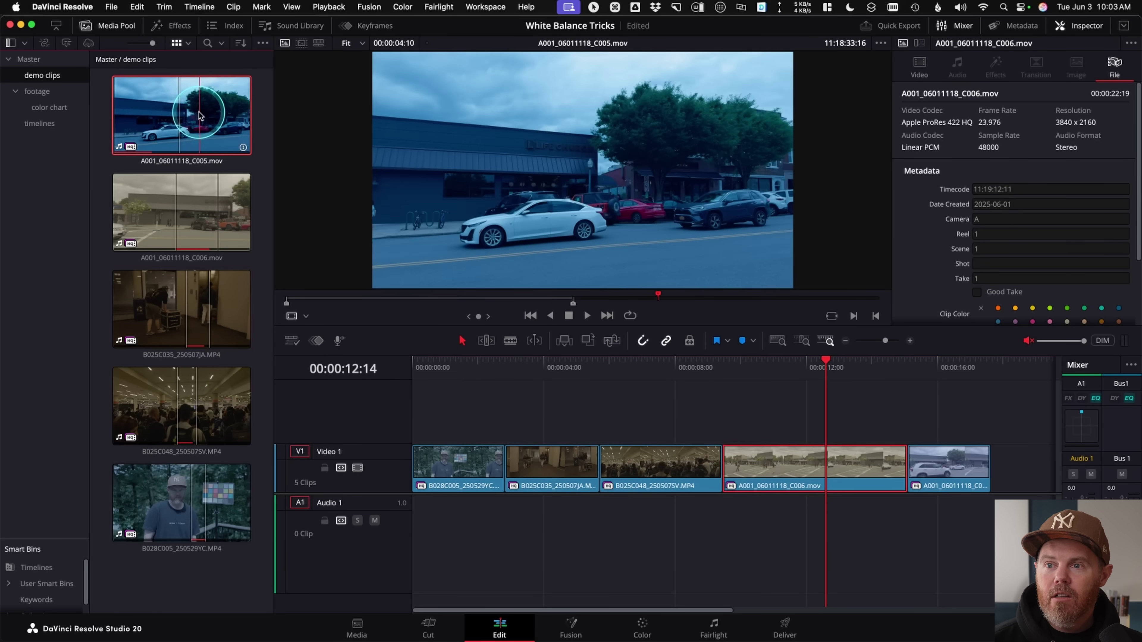
right_click(200, 115)
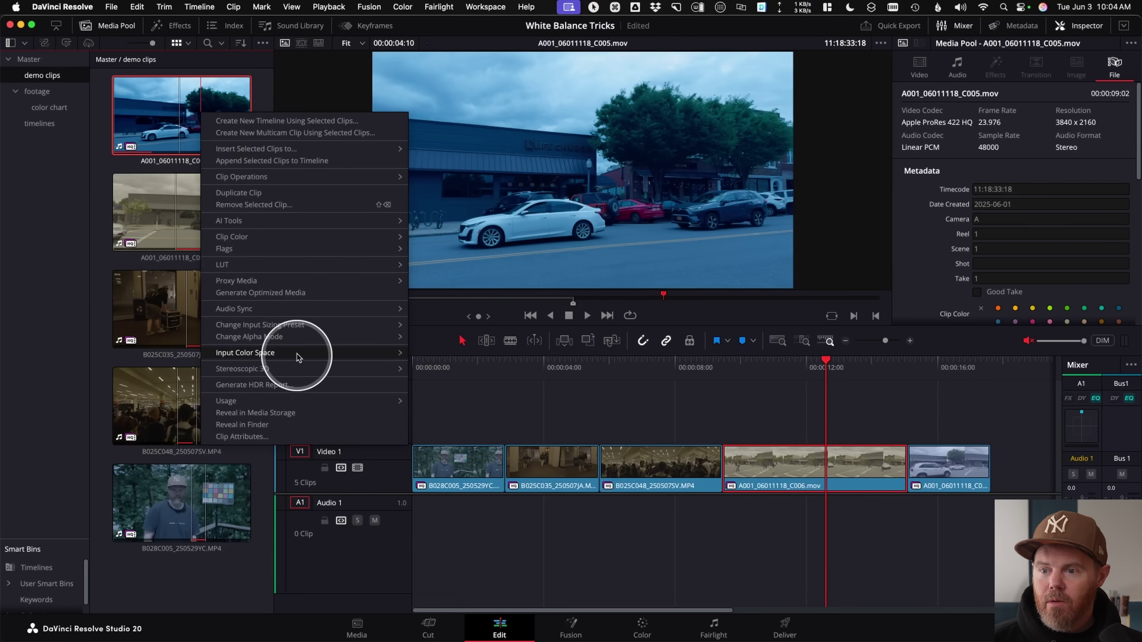
mouse_move(298, 353)
mouse_move(500, 352)
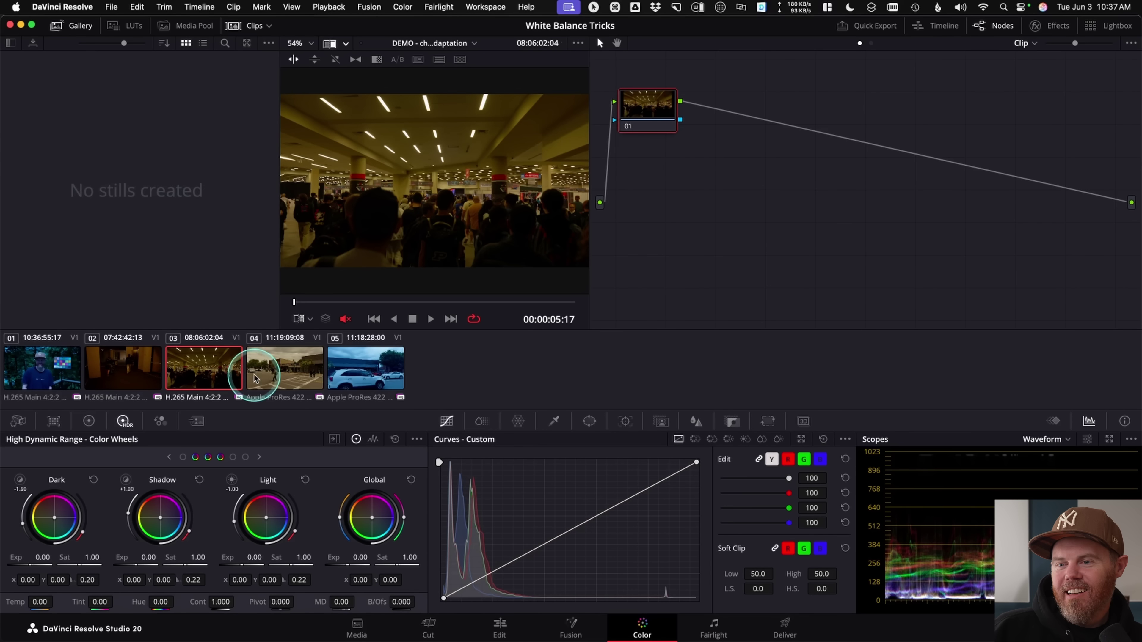
Label the only node of clip 05, the blue street shot with the white car, as "exp"
click(279, 371)
click(345, 367)
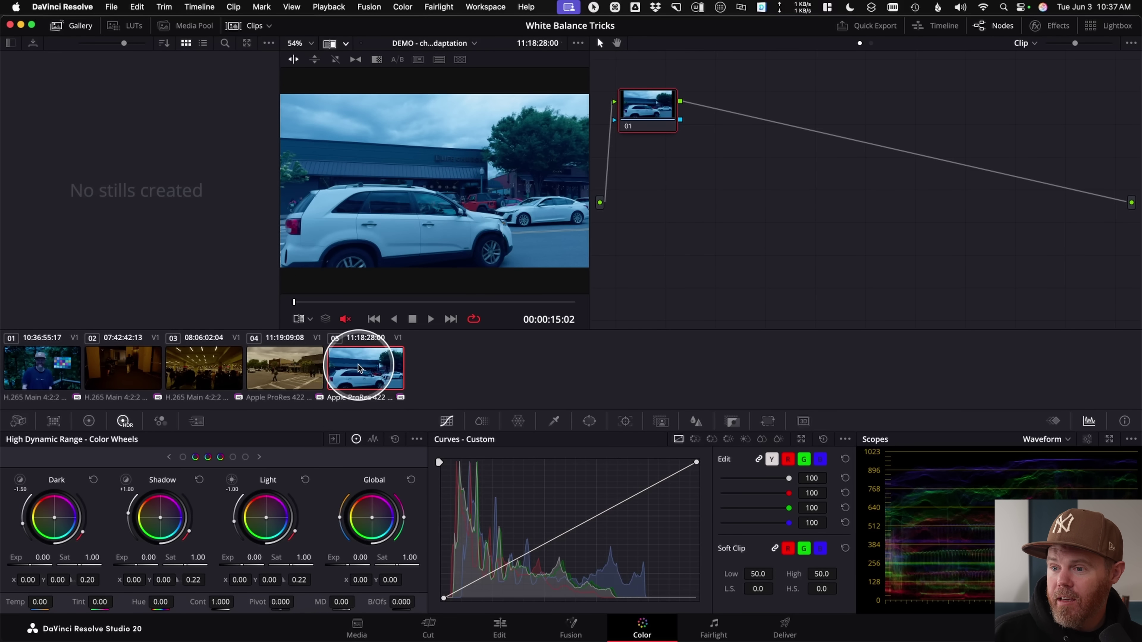
right_click(360, 368)
mouse_move(411, 346)
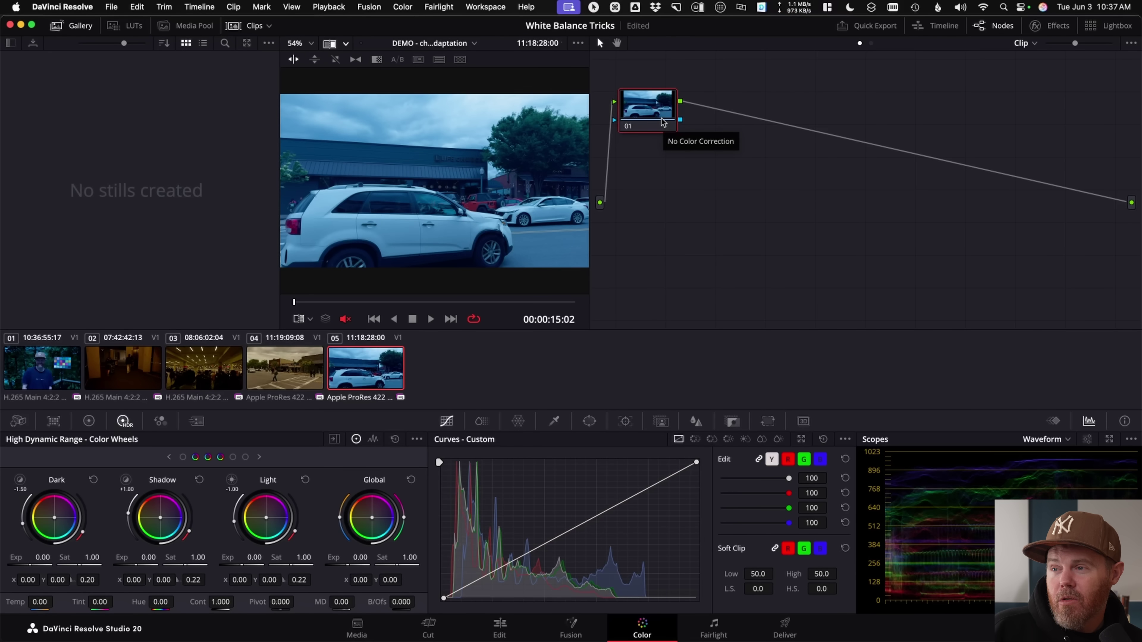
right_click(645, 108)
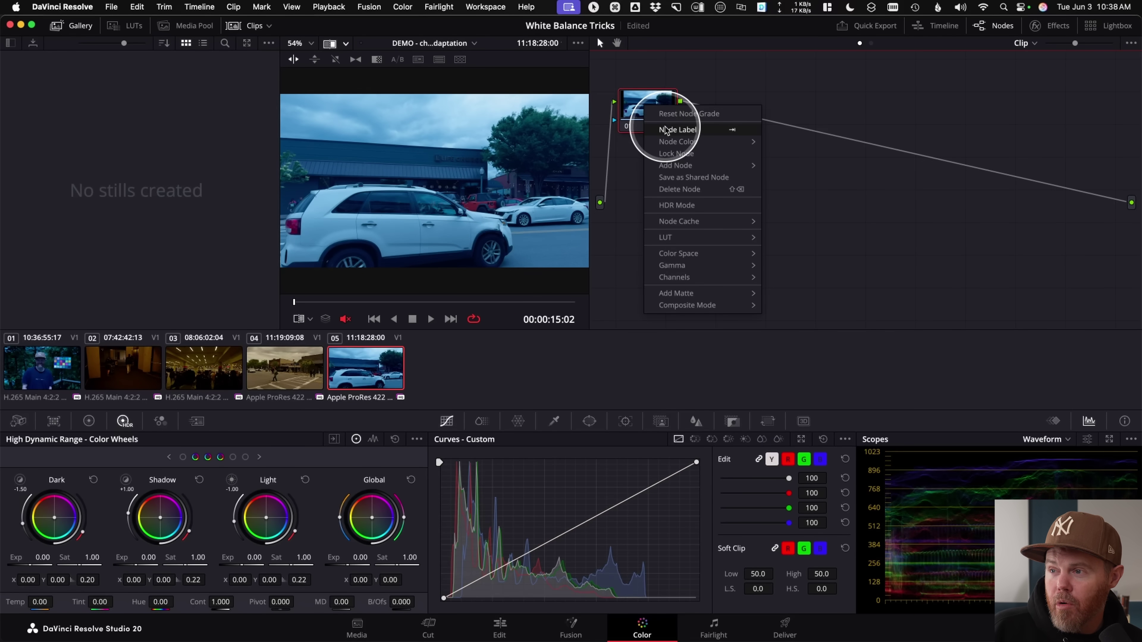
click(687, 130)
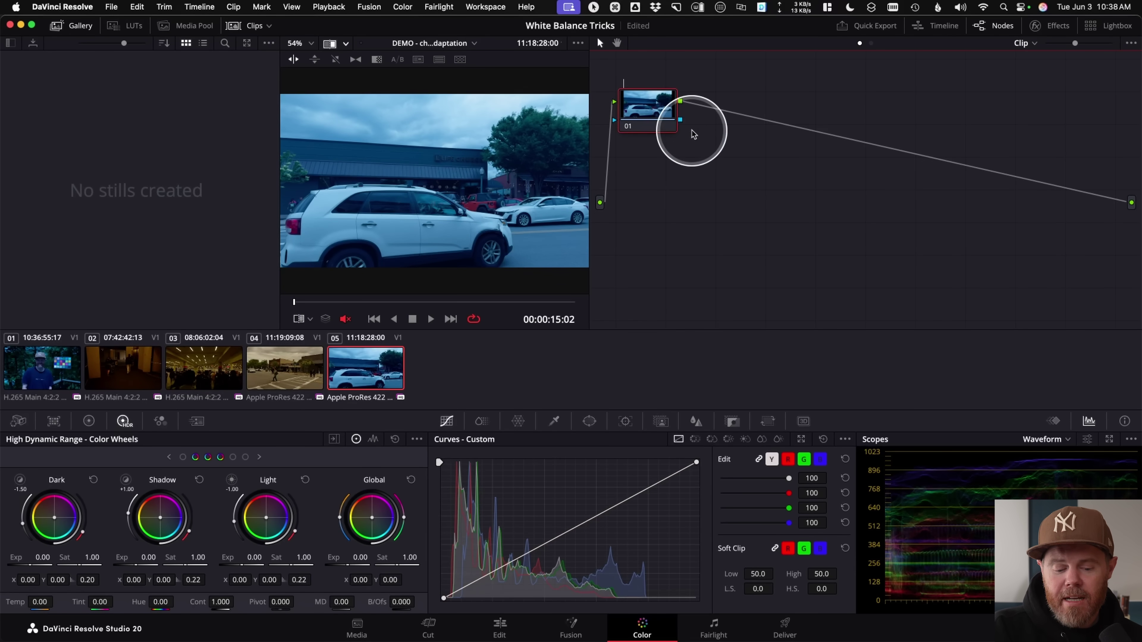
text(exp)
key(Return)
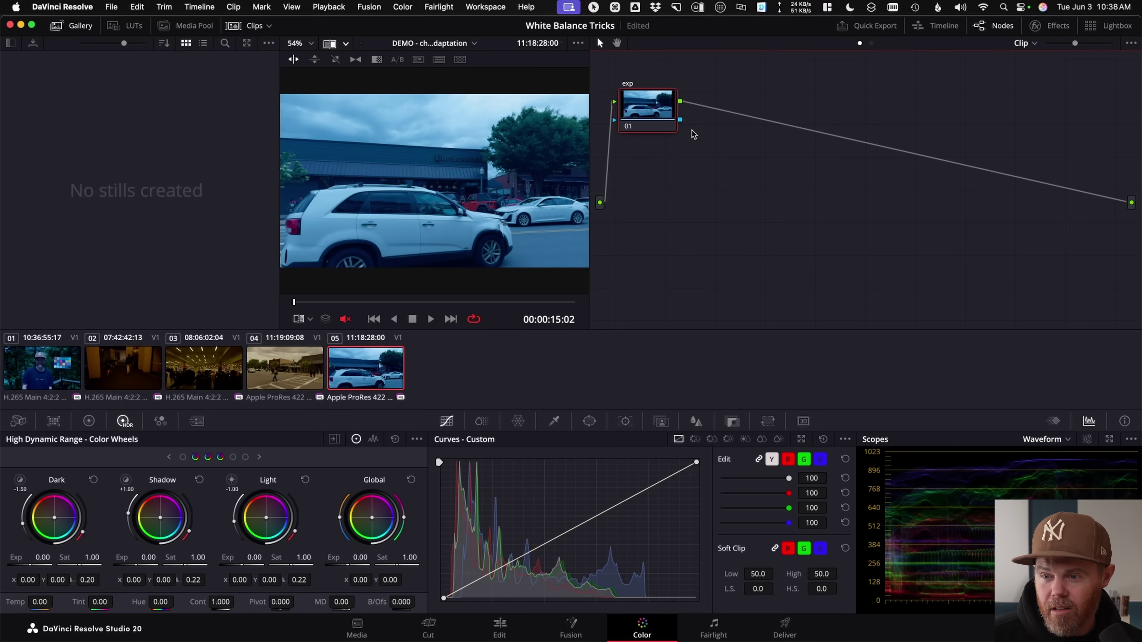
Copy the node setup of clip 05 to clips 01 through 04 and check it on clip 01
click(376, 457)
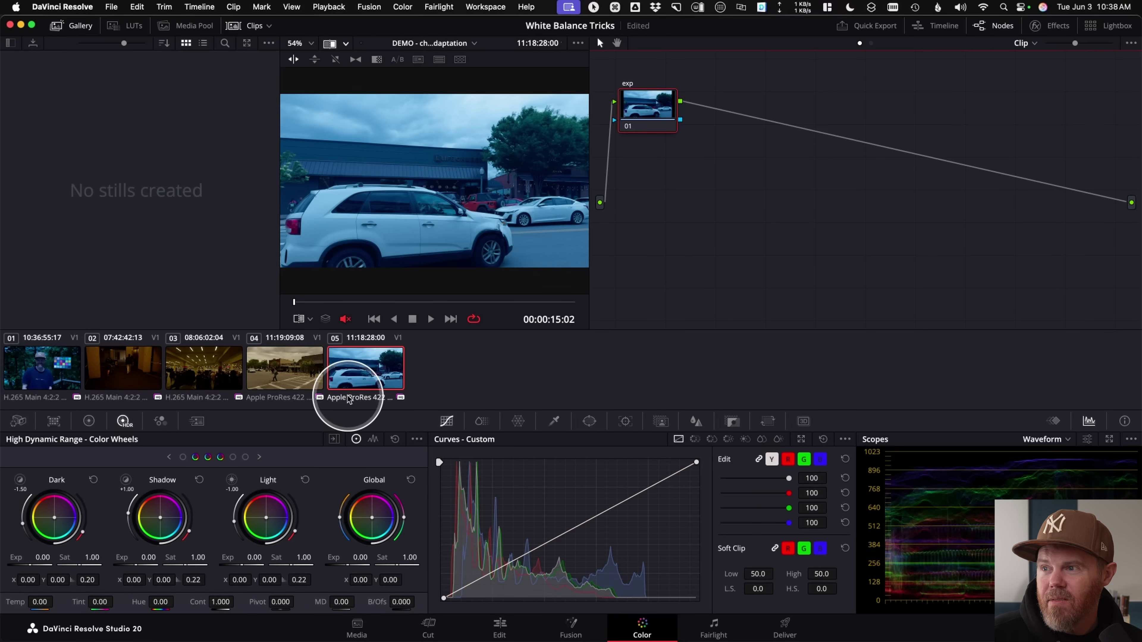
click(280, 367)
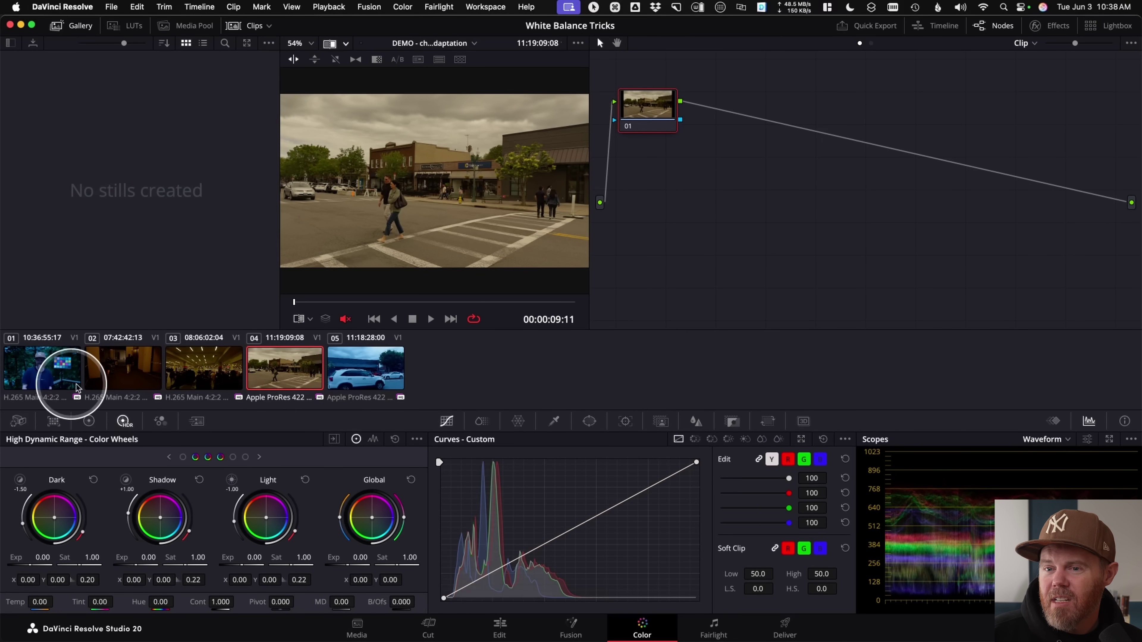
shift+click(49, 365)
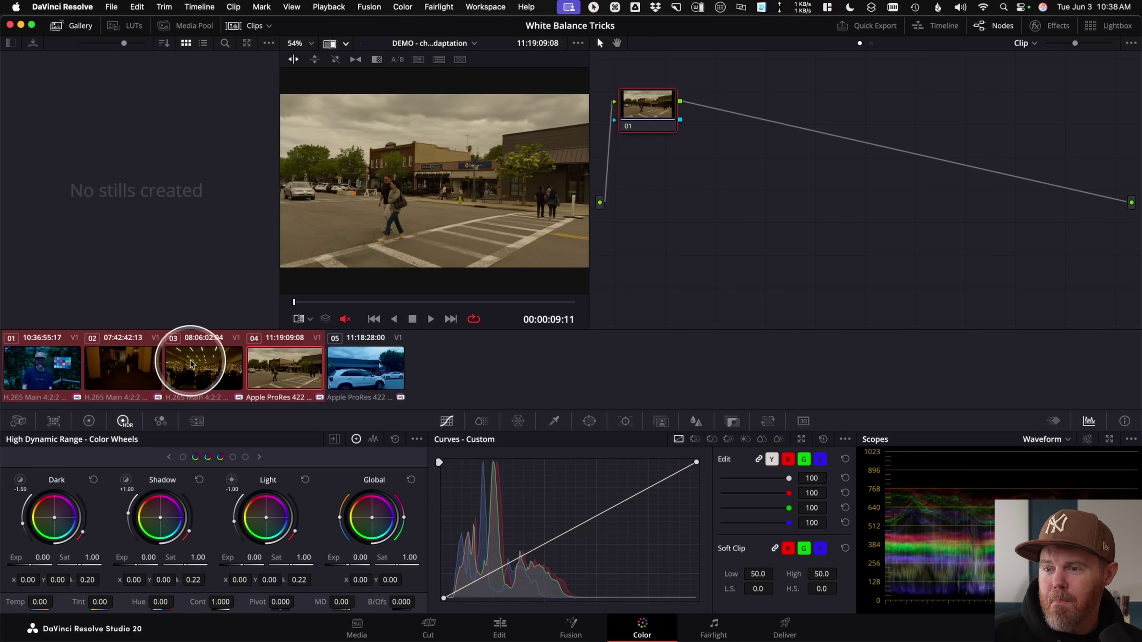
middle_click(367, 371)
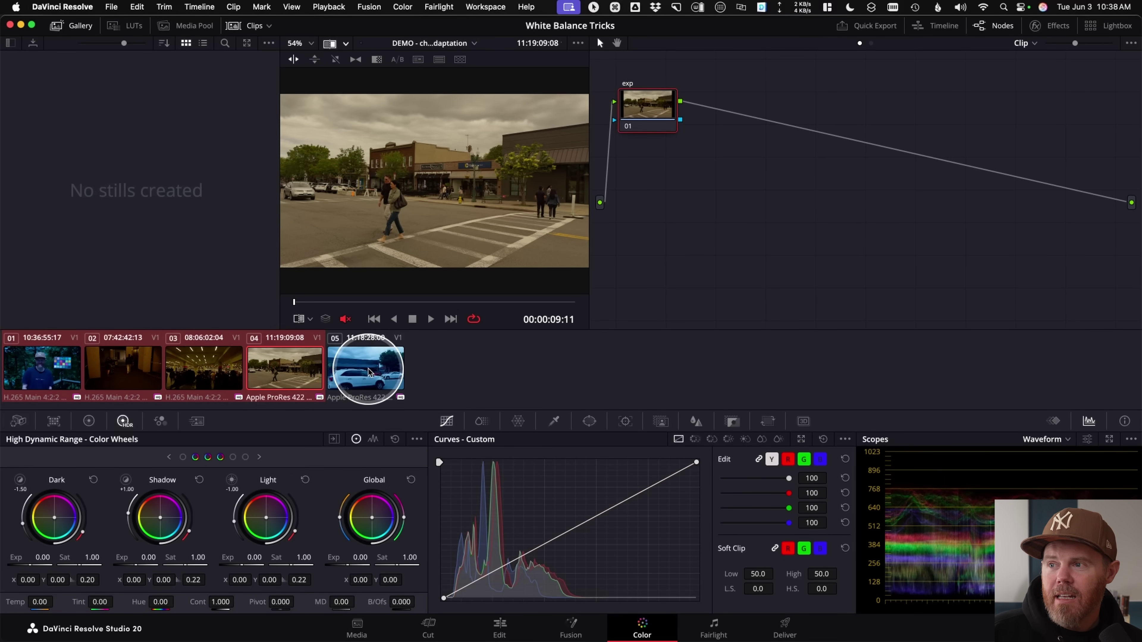
click(233, 366)
click(51, 367)
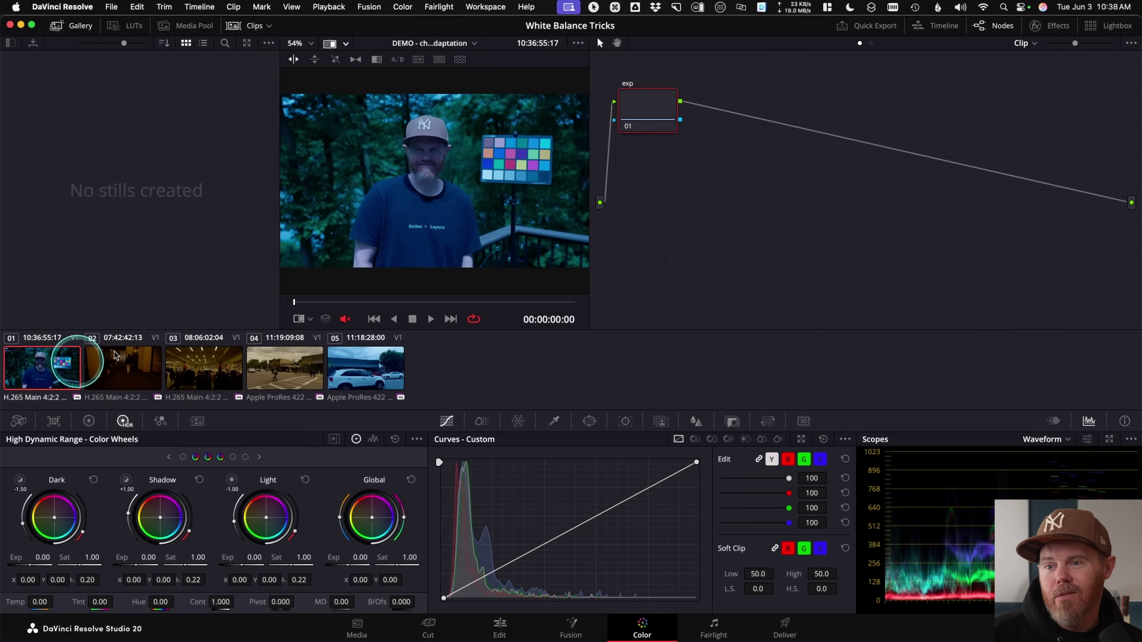
Raise the HDR Global exposure to 2.00 on clip 02 and to 1.47 on clip 03
click(125, 371)
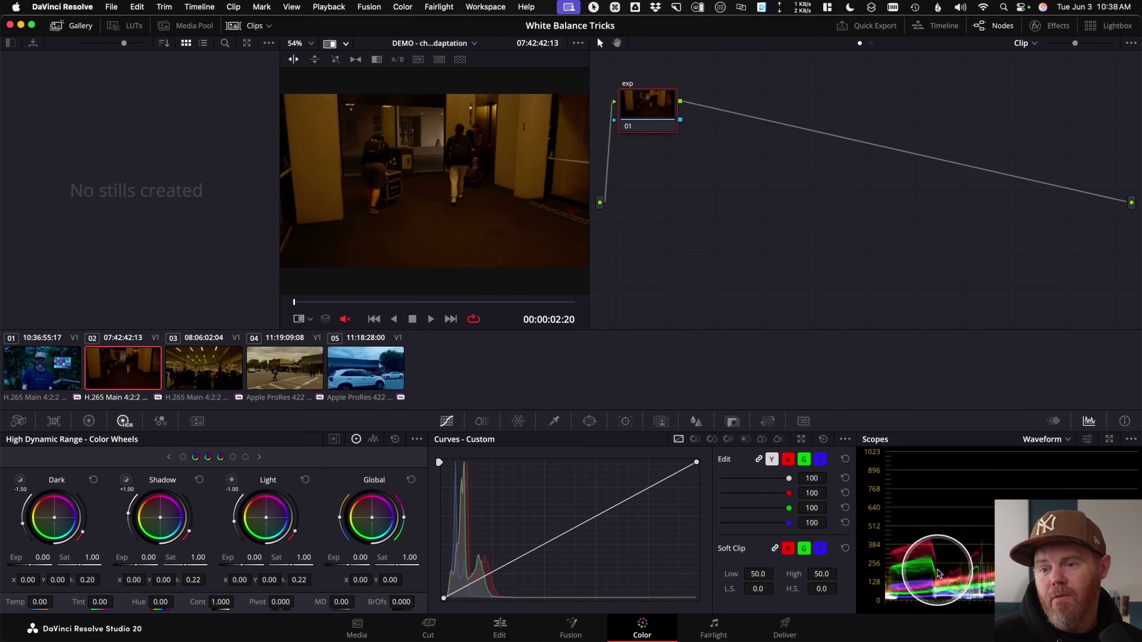
click(93, 426)
click(130, 427)
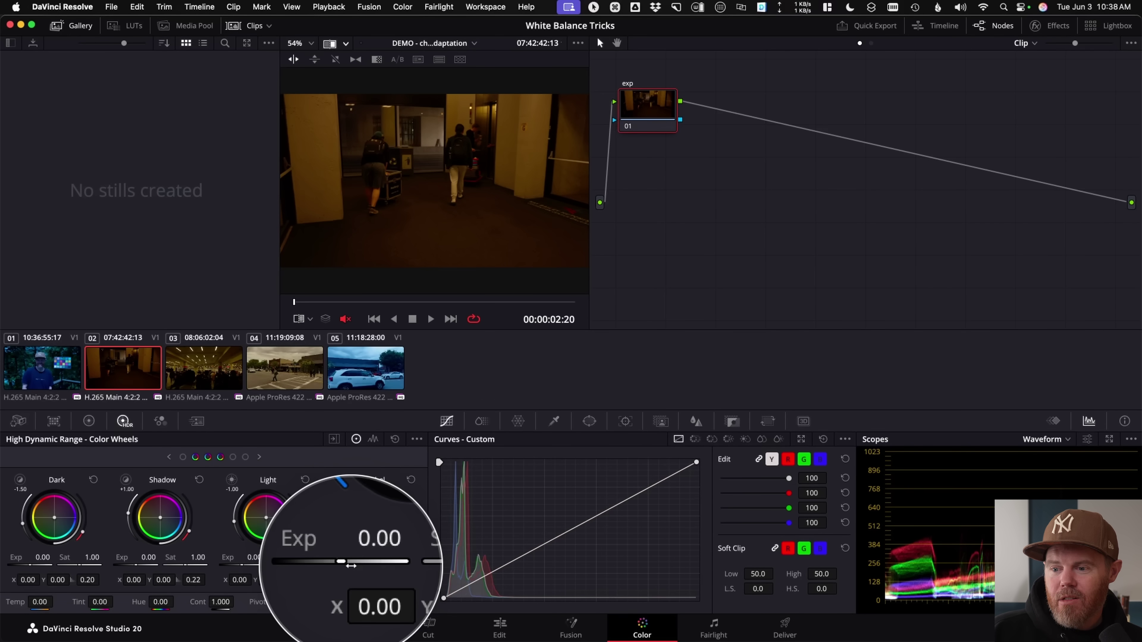
drag(360, 557, 864, 552)
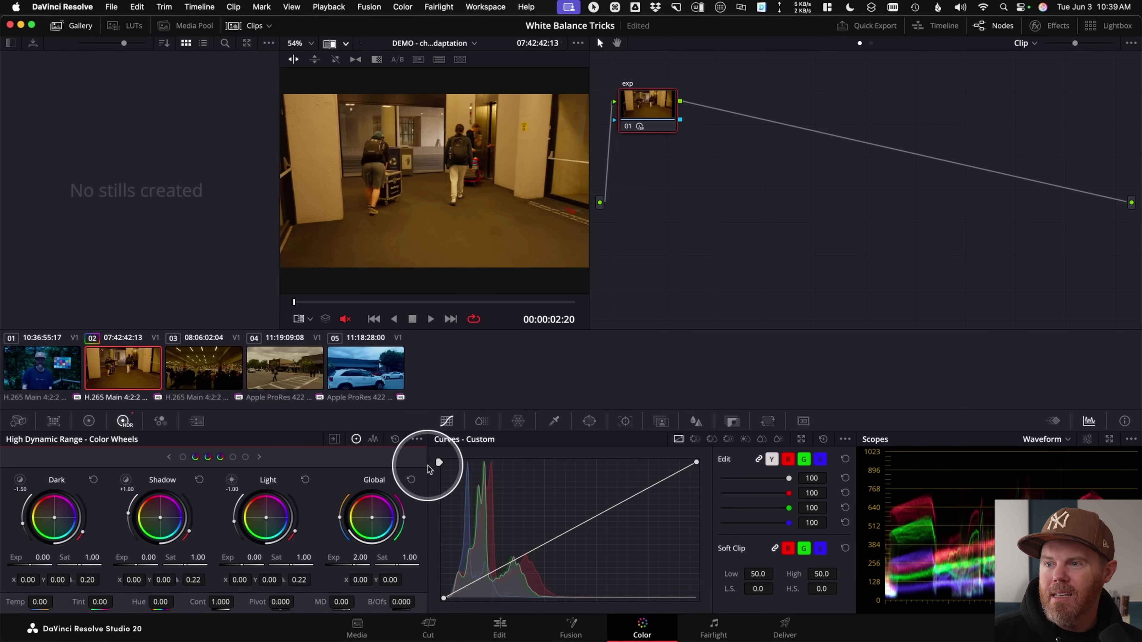
click(232, 367)
drag(372, 557, 729, 584)
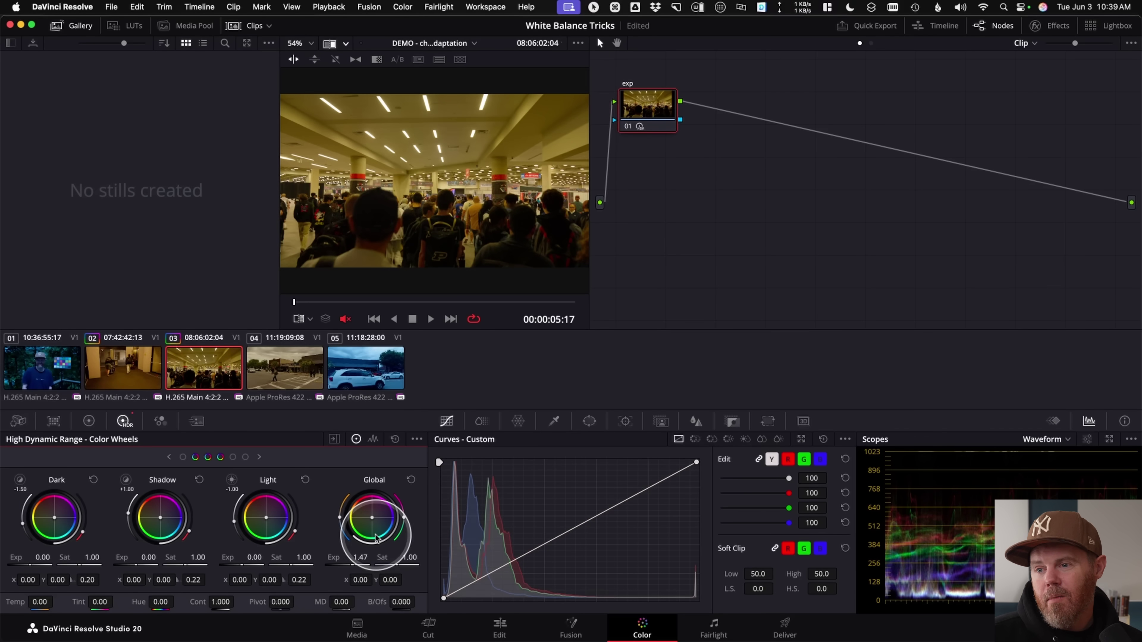
Add a serial node after the exp node on clip 03 and make it monochrome with the RGB Mixer
right_click(647, 105)
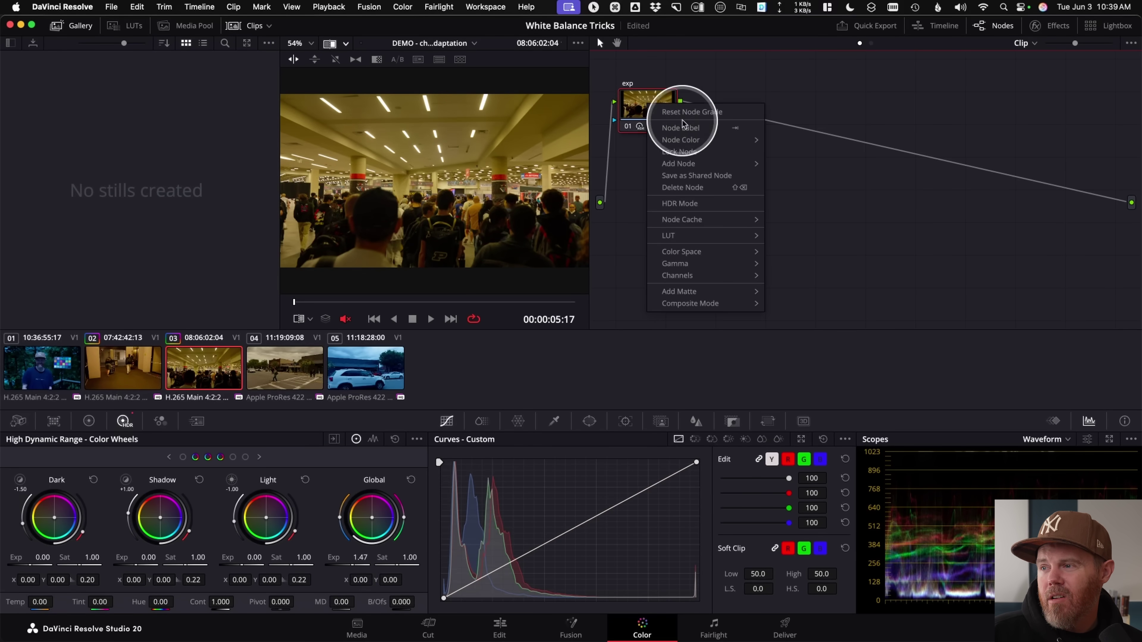
mouse_move(748, 164)
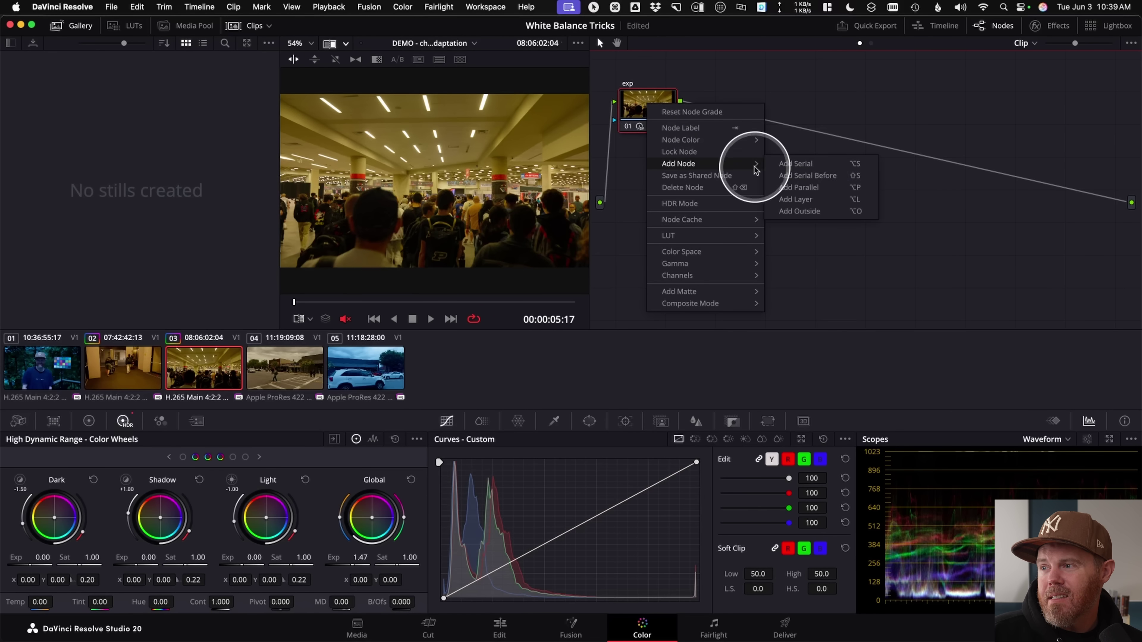
click(814, 168)
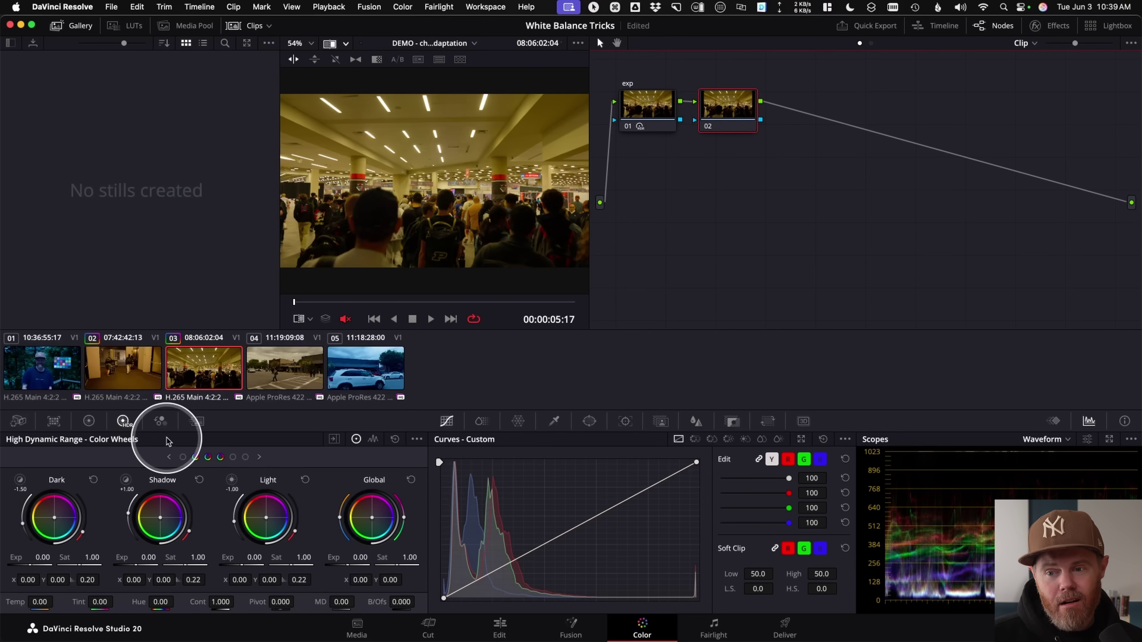
key(ctrl)
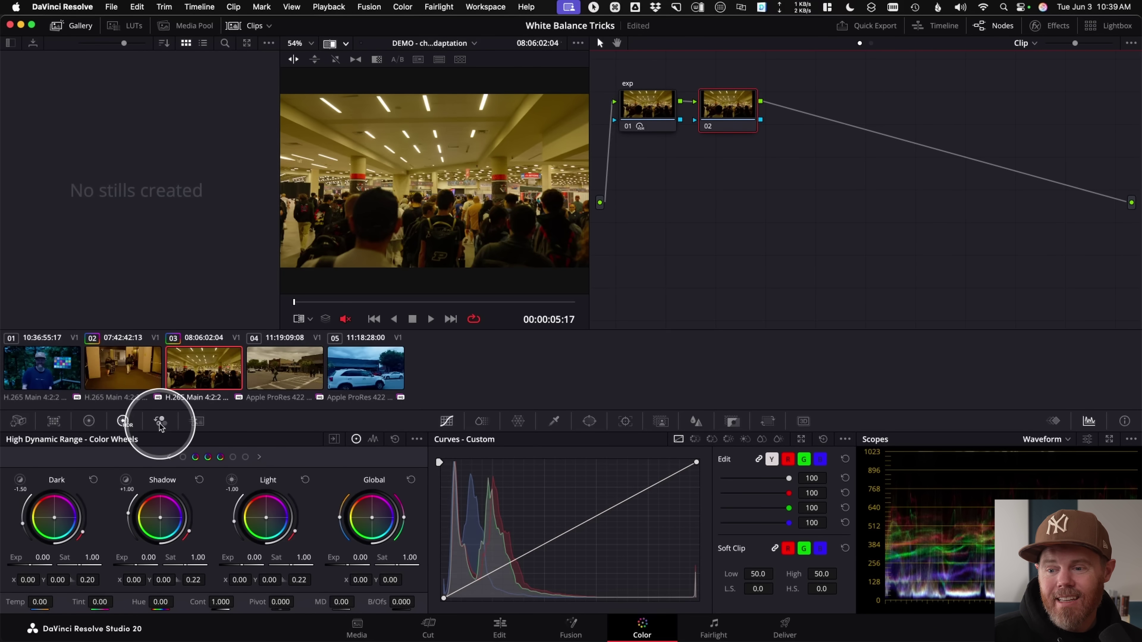
click(161, 420)
click(290, 602)
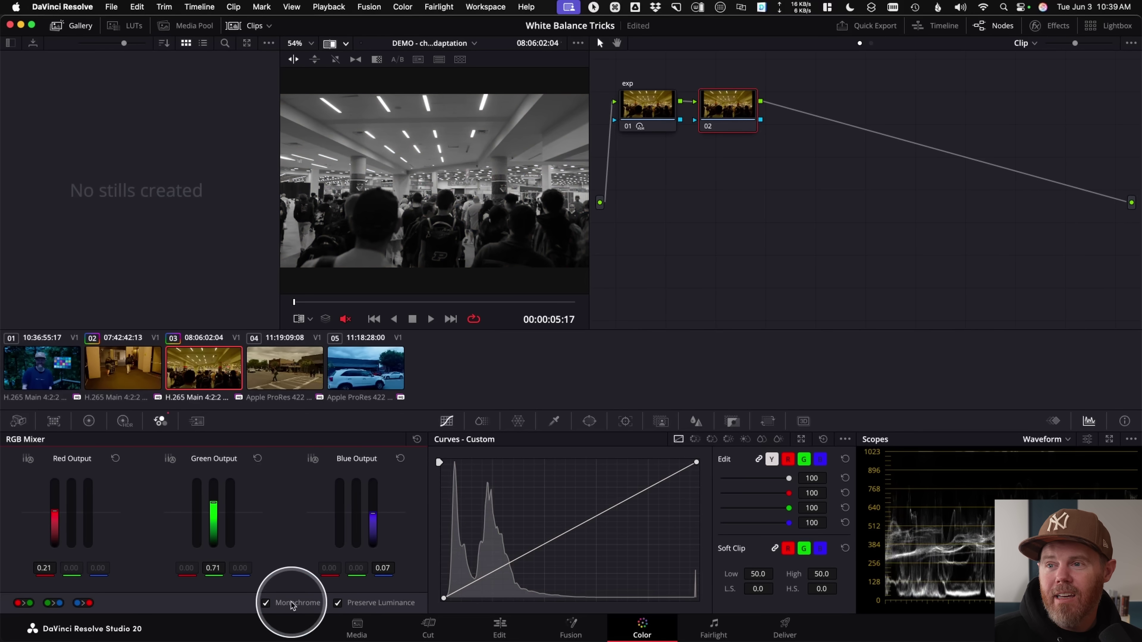
Grab a still of the black-and-white crowd shot on clip 03 and copy the grade of its monochrome node
right_click(382, 135)
click(395, 144)
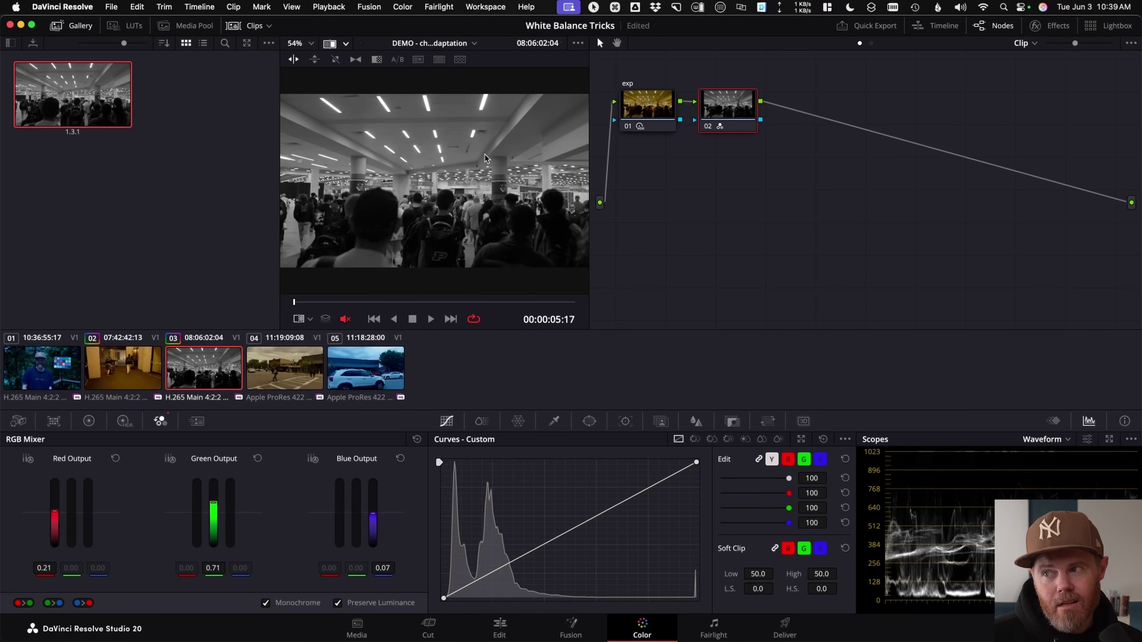
mouse_move(733, 119)
mouse_down()
mouse_move(738, 103)
mouse_move(737, 118)
mouse_up()
key(super+c)
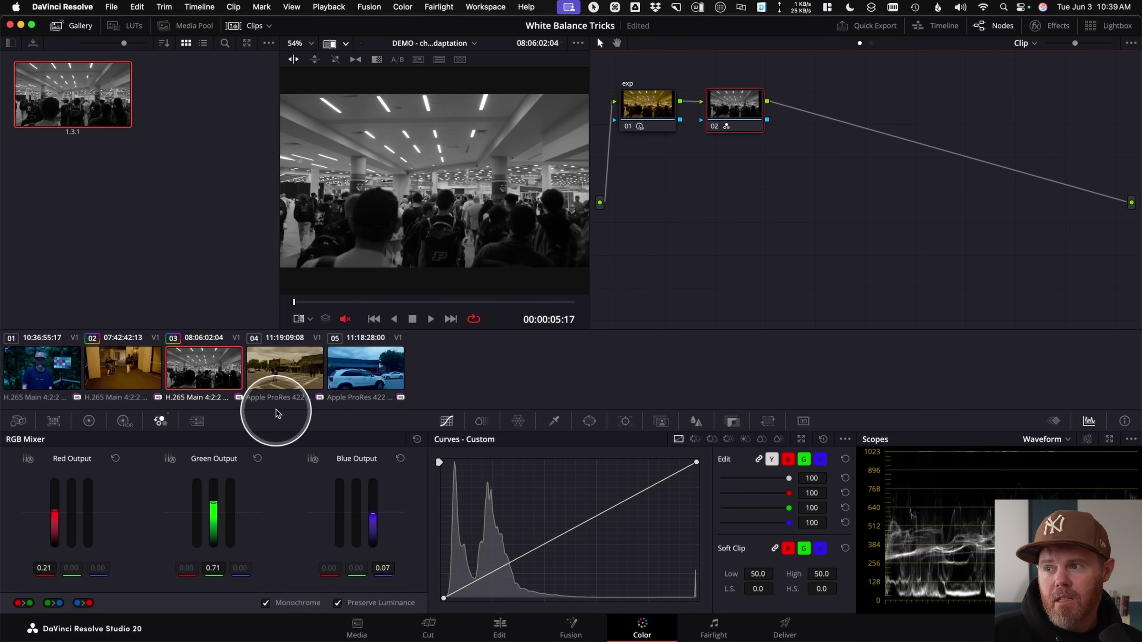
Add a serial node on clip 04, paste the copied monochrome grade onto it, and grab a still of the street crossing
click(292, 359)
click(603, 183)
key(alt+s)
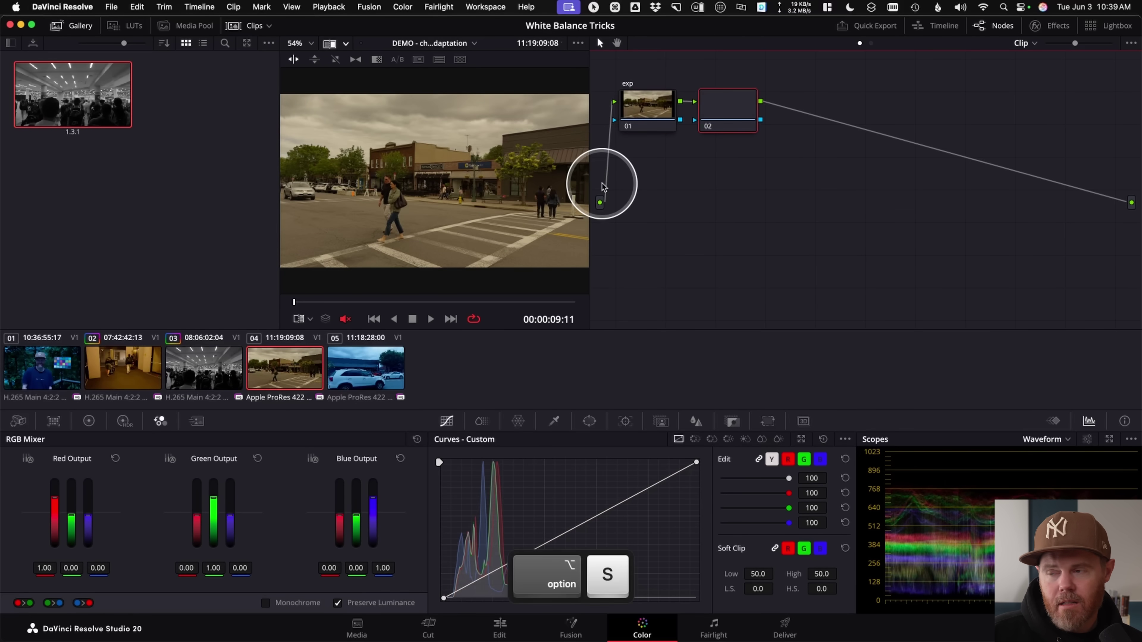
key(super+v)
right_click(483, 172)
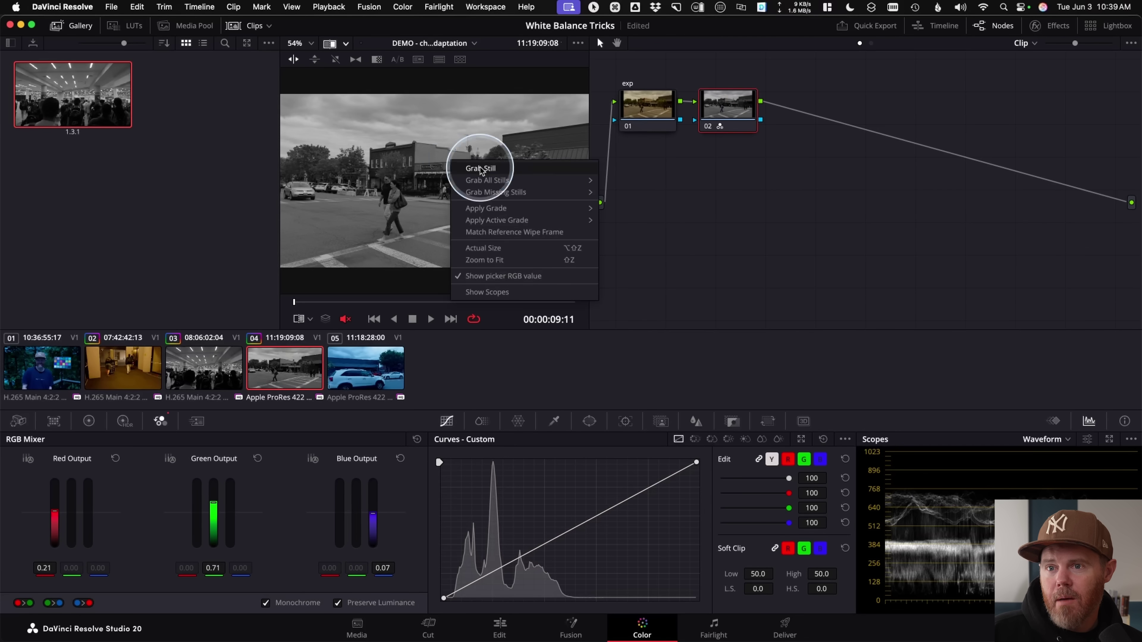
click(480, 169)
Add a second serial node on clip 05, paste the monochrome grade onto it, and grab a still of the white car
click(387, 357)
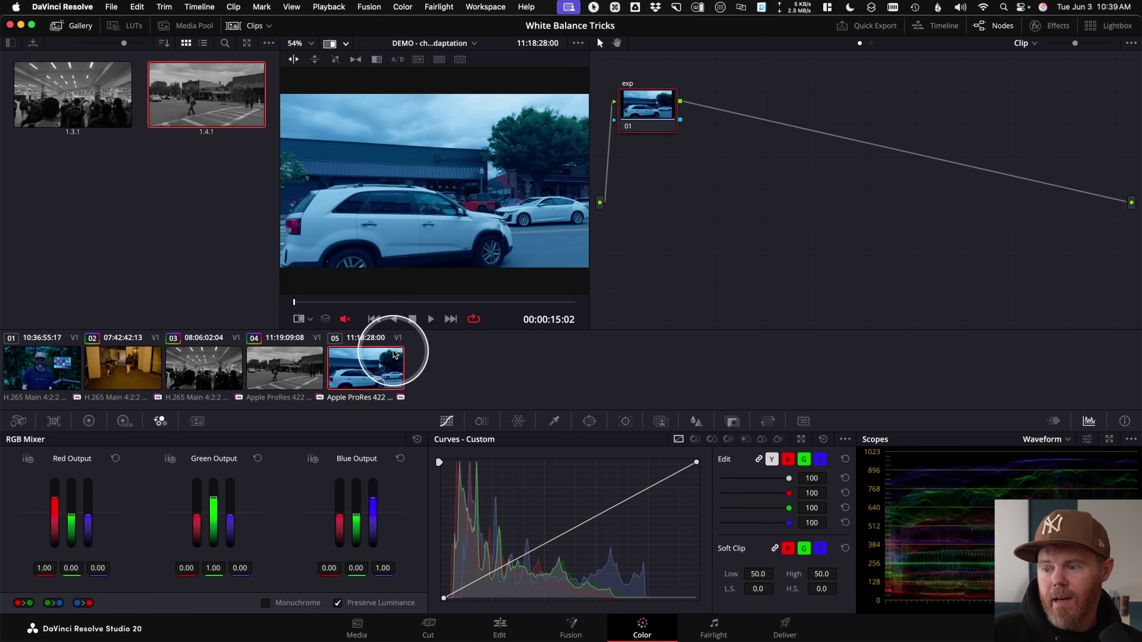
key(alt+s)
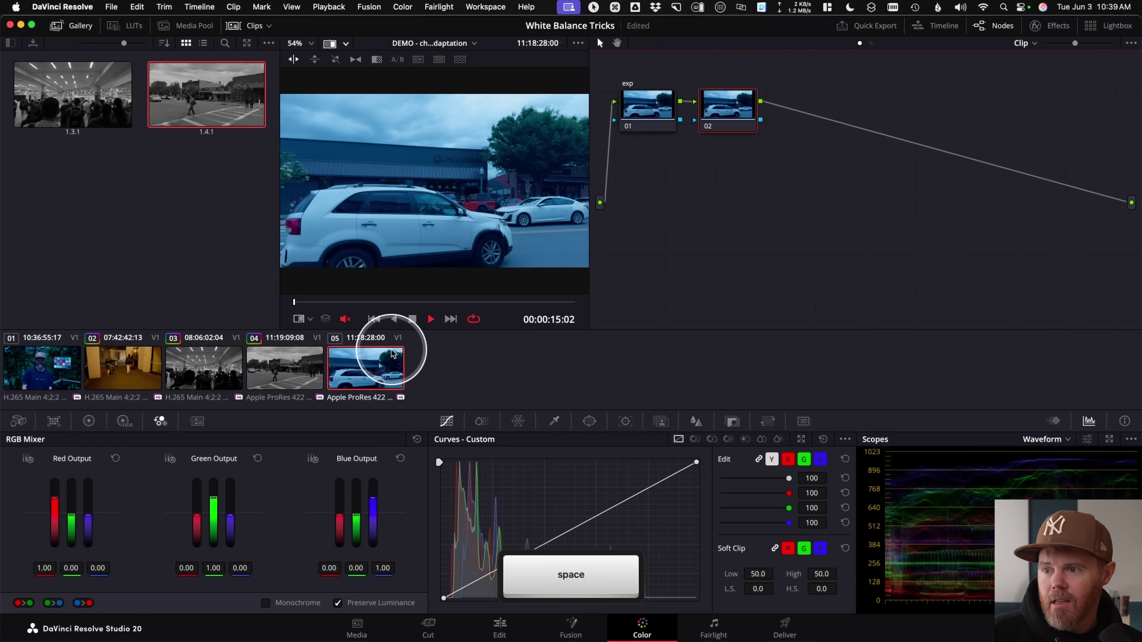
key(space)
drag(446, 306, 237, 313)
key(super+v)
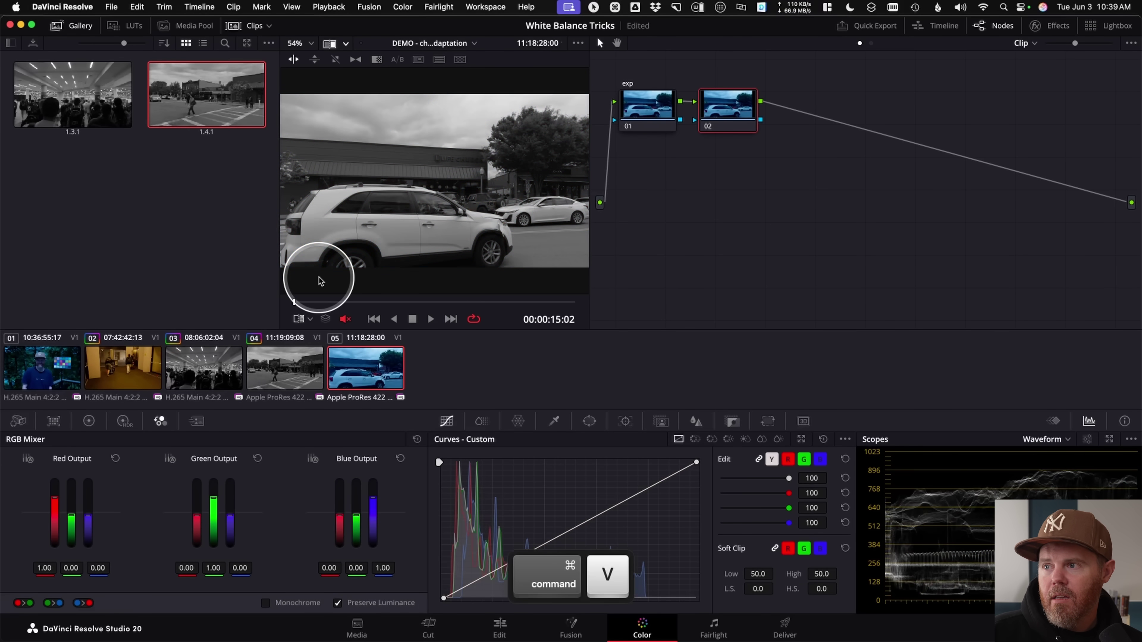
right_click(390, 171)
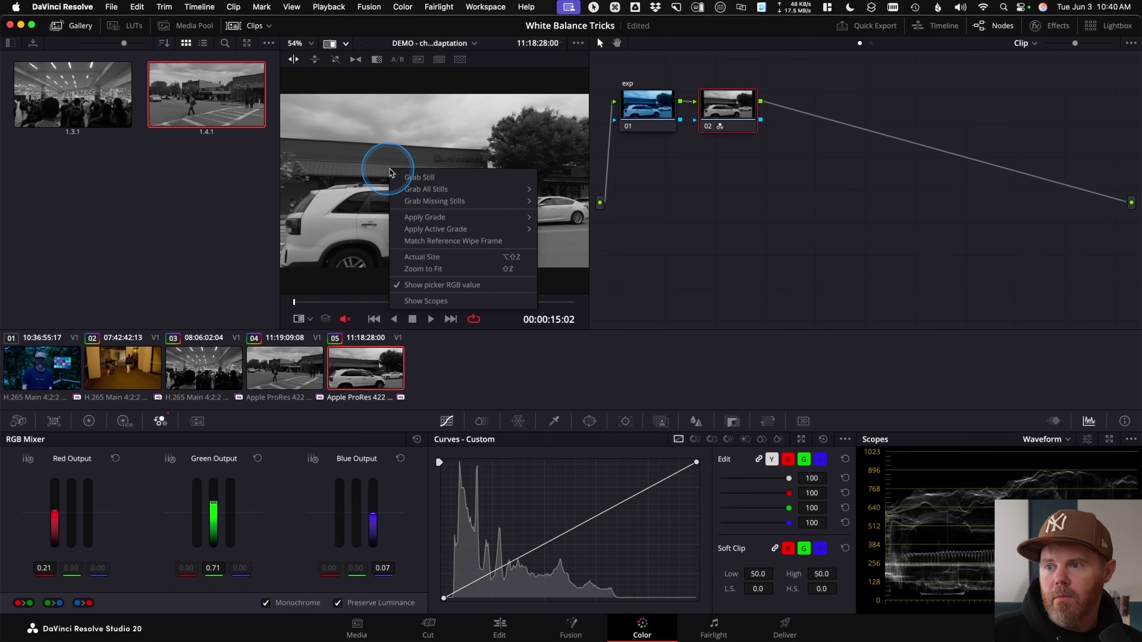
click(406, 174)
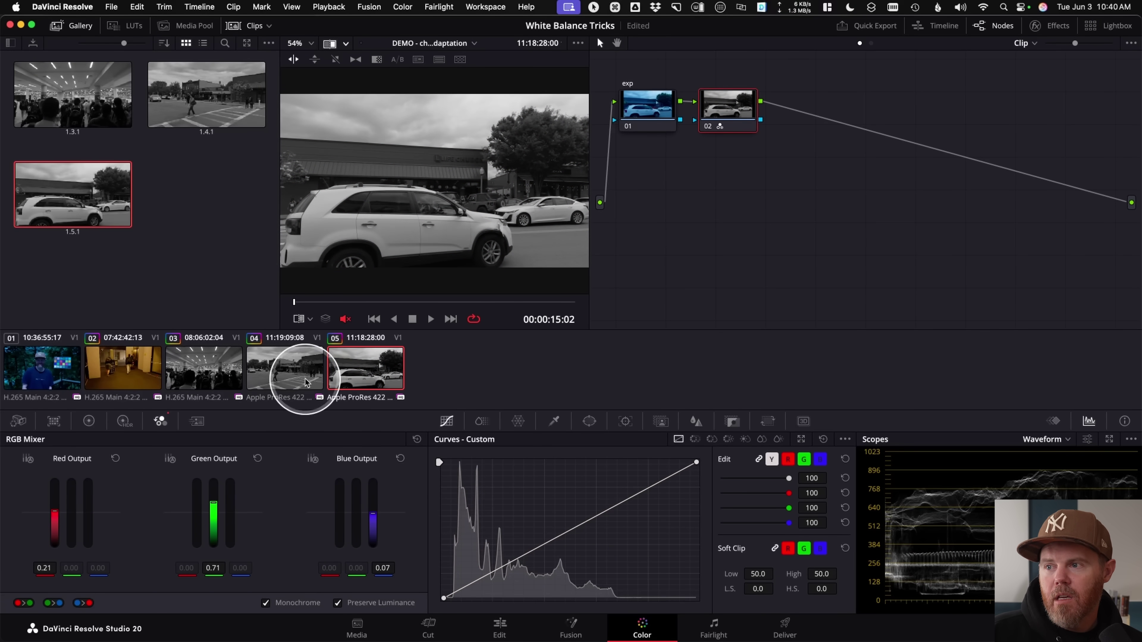
Give clip 02 a serial node with the pasted monochrome grade and grab a still of the hallway shot
click(122, 365)
key(alt+s)
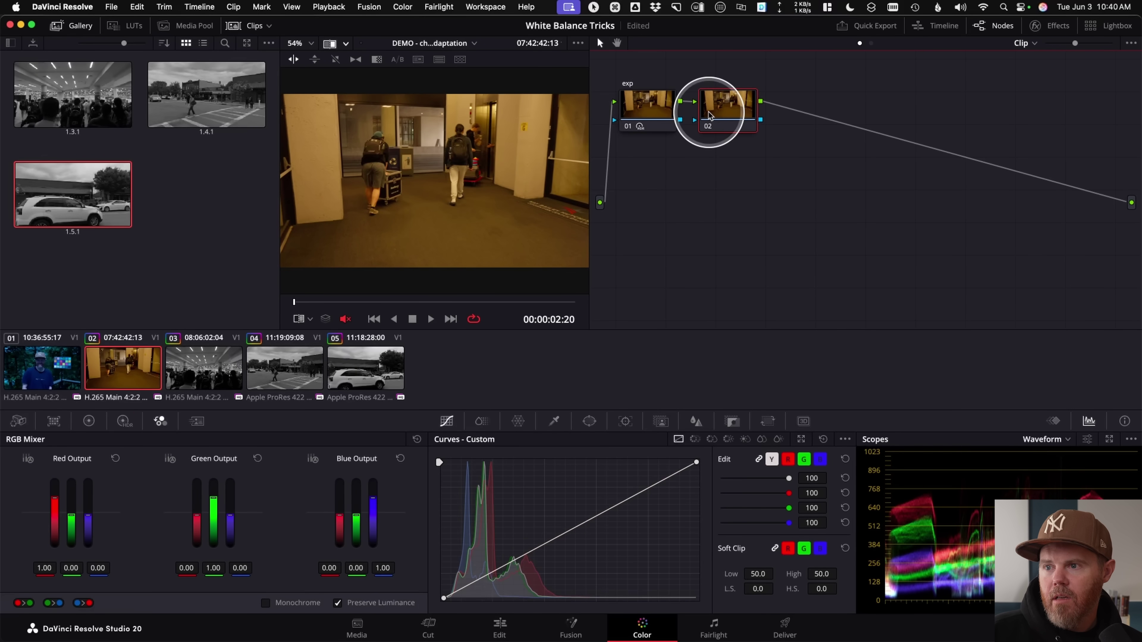
key(super+v)
right_click(339, 178)
click(373, 184)
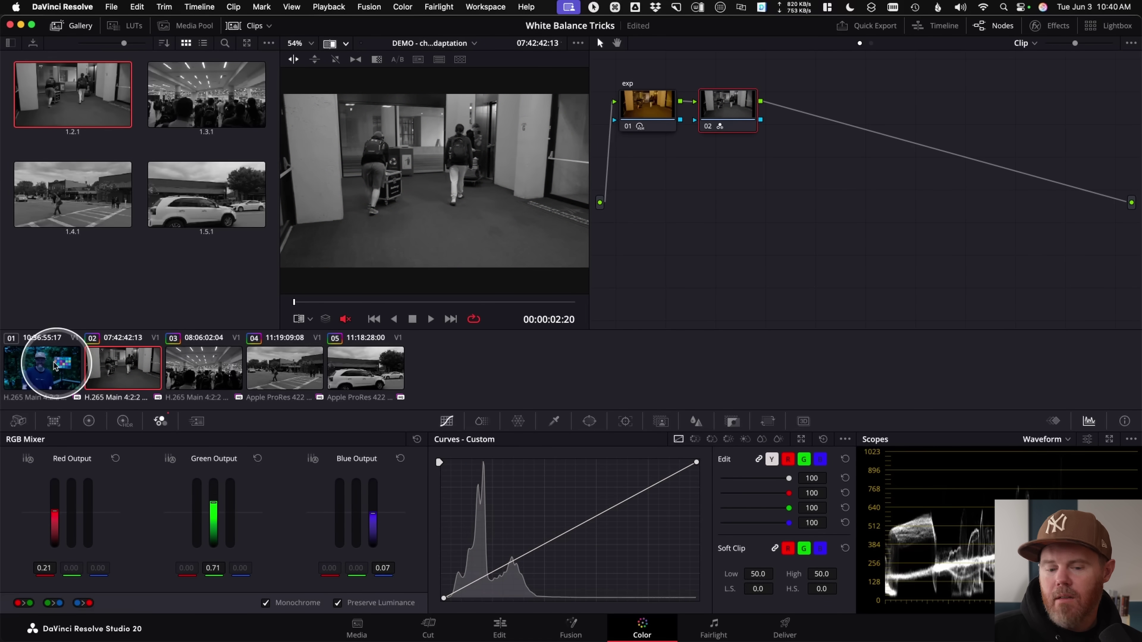
Paste the monochrome grade onto a second node of clip 01 and grab a still of the color chart shot
click(45, 366)
key(cmd+v)
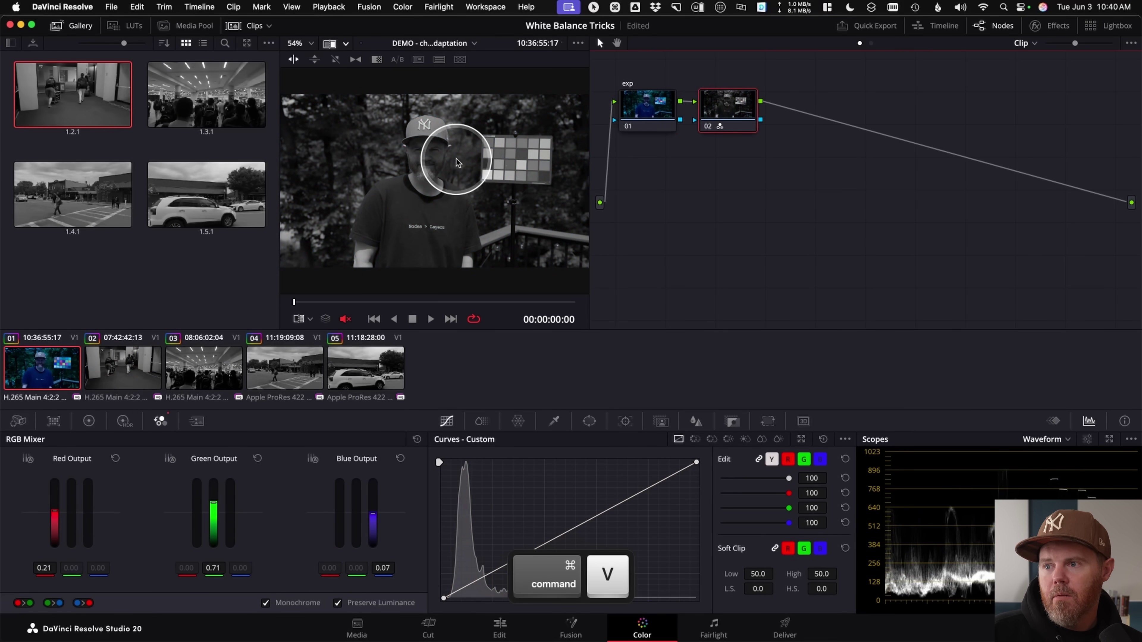
right_click(458, 161)
mouse_move(505, 182)
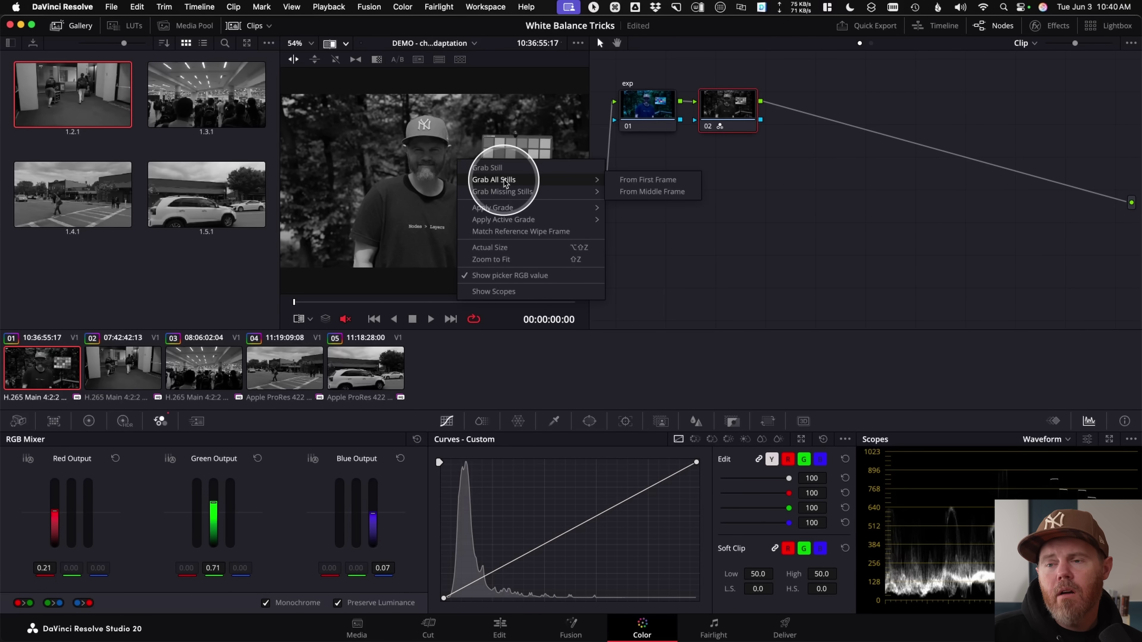
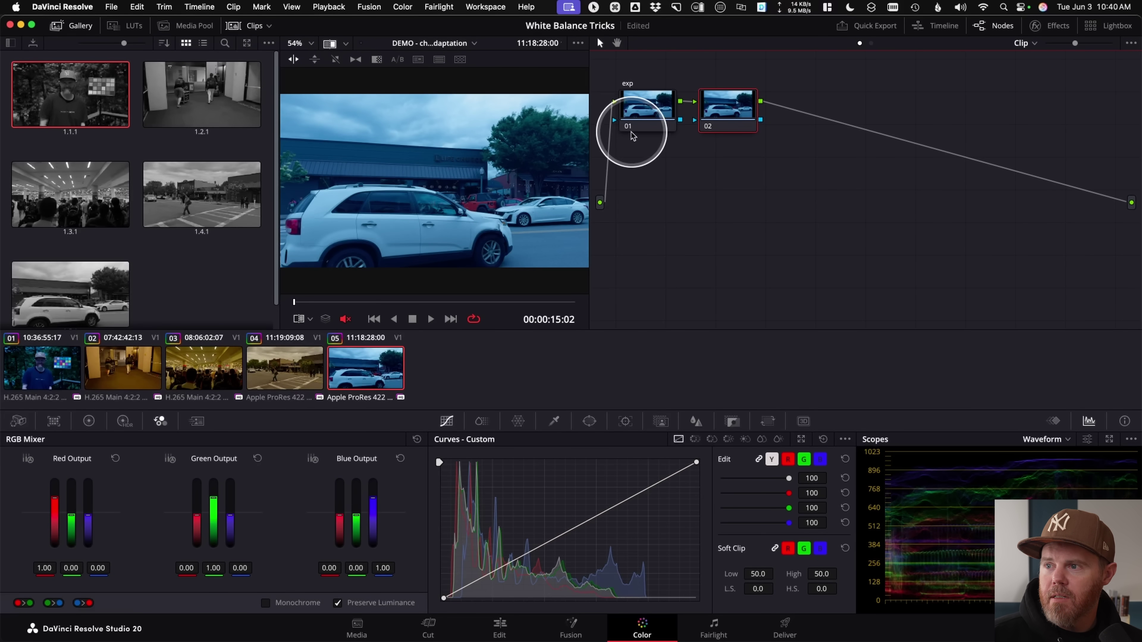
Widen the viewer and wipe clip 05 against its black-and-white still 1.5.1 to compare the white car's bodywork up close
drag(593, 127, 768, 142)
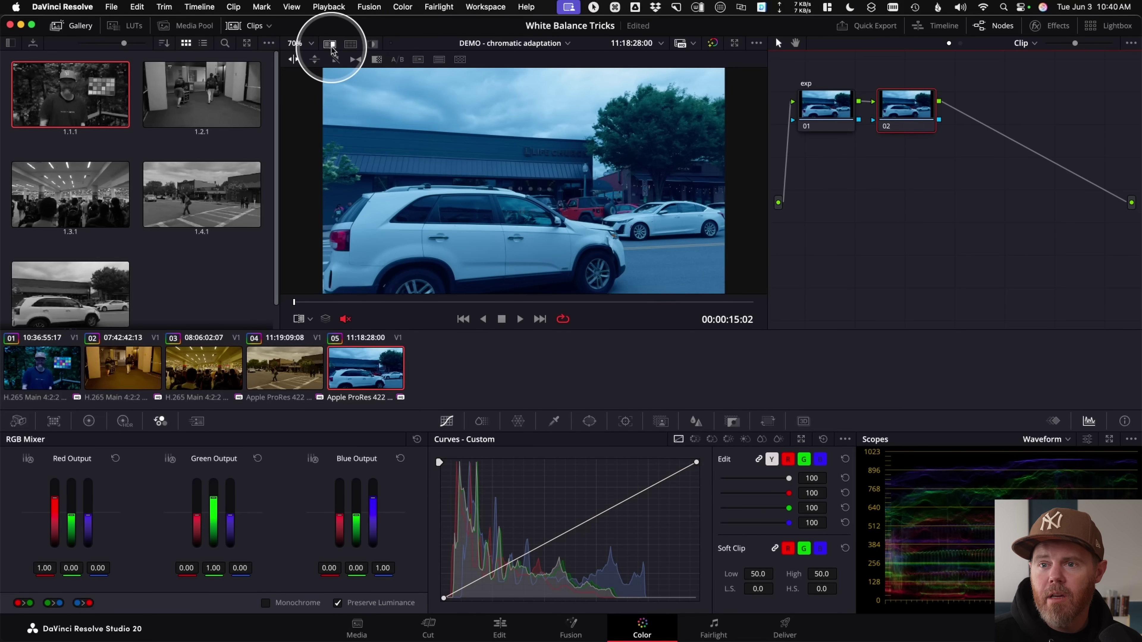
click(331, 46)
click(67, 290)
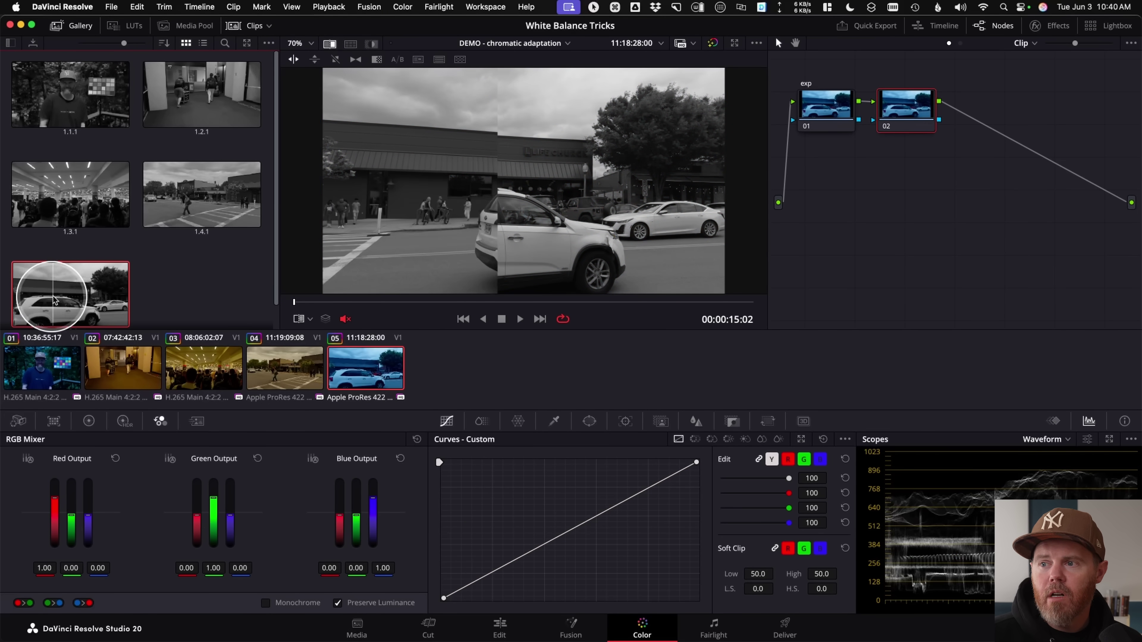
click(330, 45)
click(330, 44)
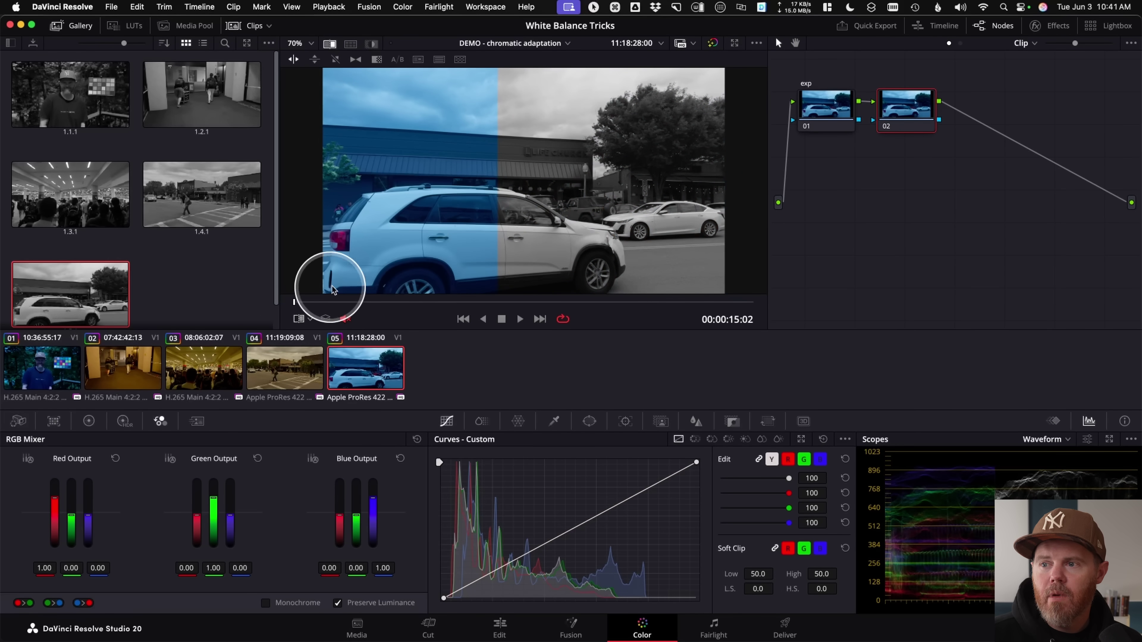
drag(504, 222, 638, 231)
drag(470, 216, 512, 225)
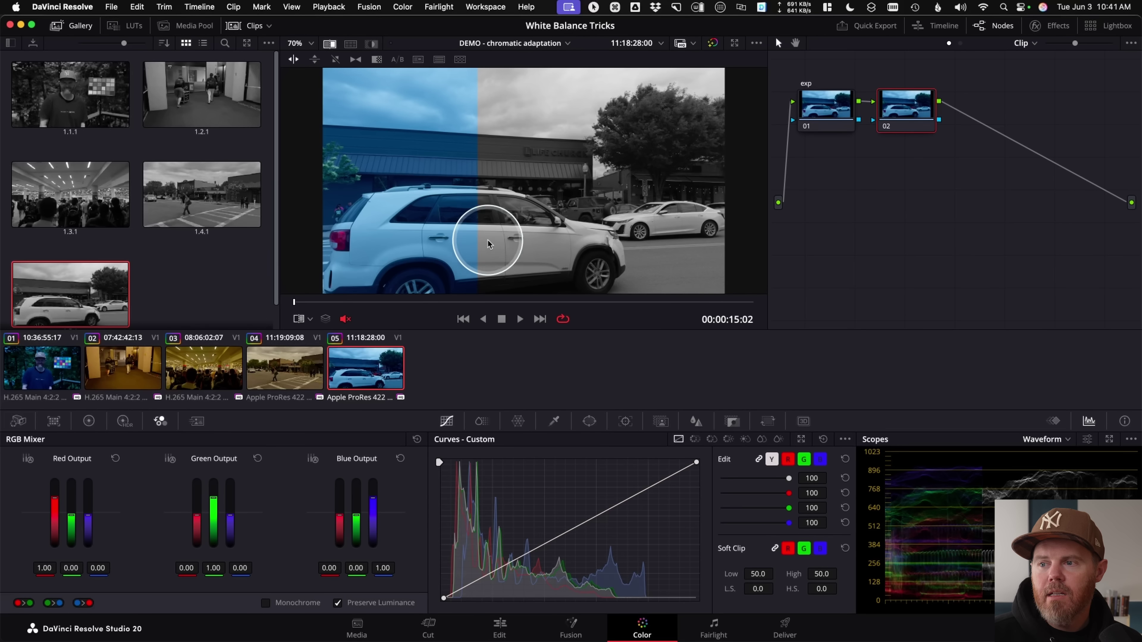
scroll(481, 234, up, 5)
scroll(466, 150, up, 4)
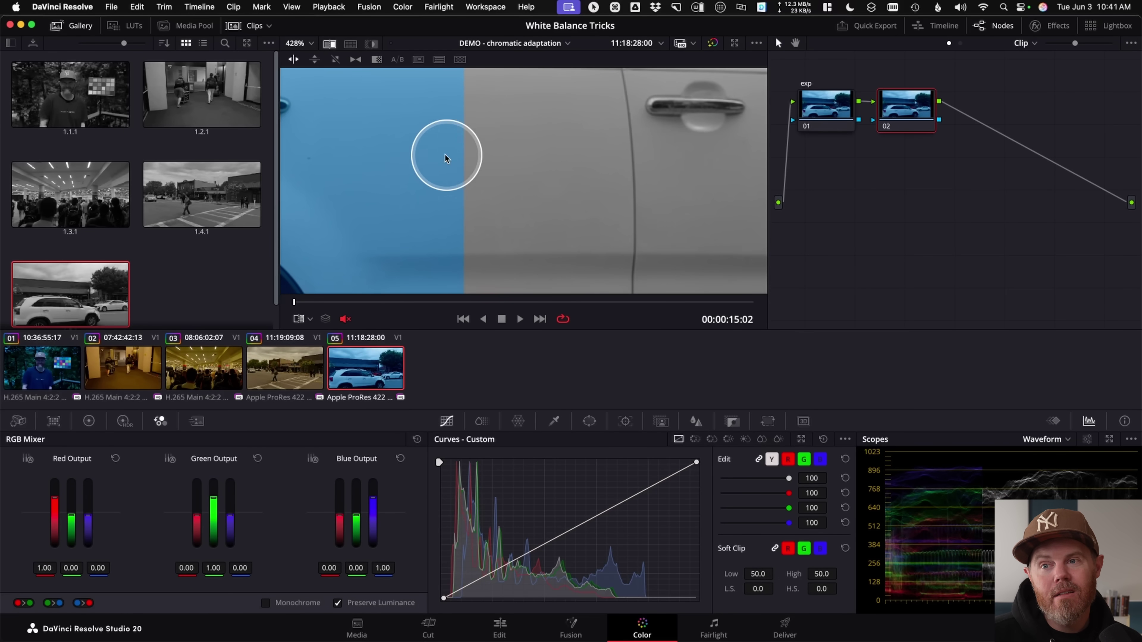
scroll(425, 166, down, 8)
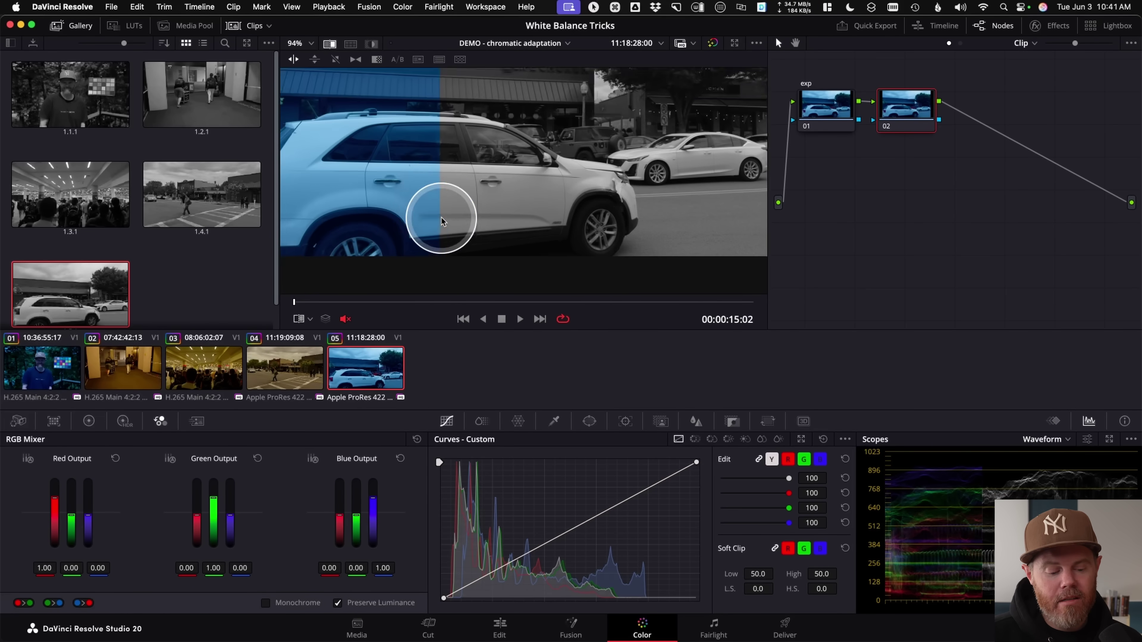
key(z)
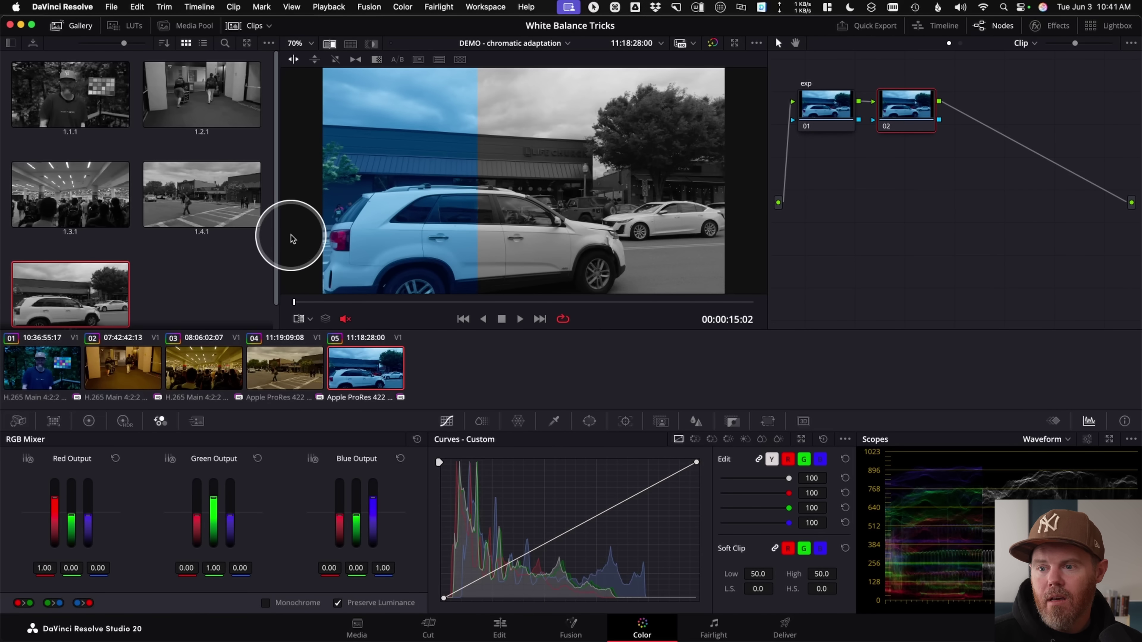
Wipe clip 04 against its black-and-white still 1.4.1 and examine the pedestrians and crosswalk stripes up close
click(293, 358)
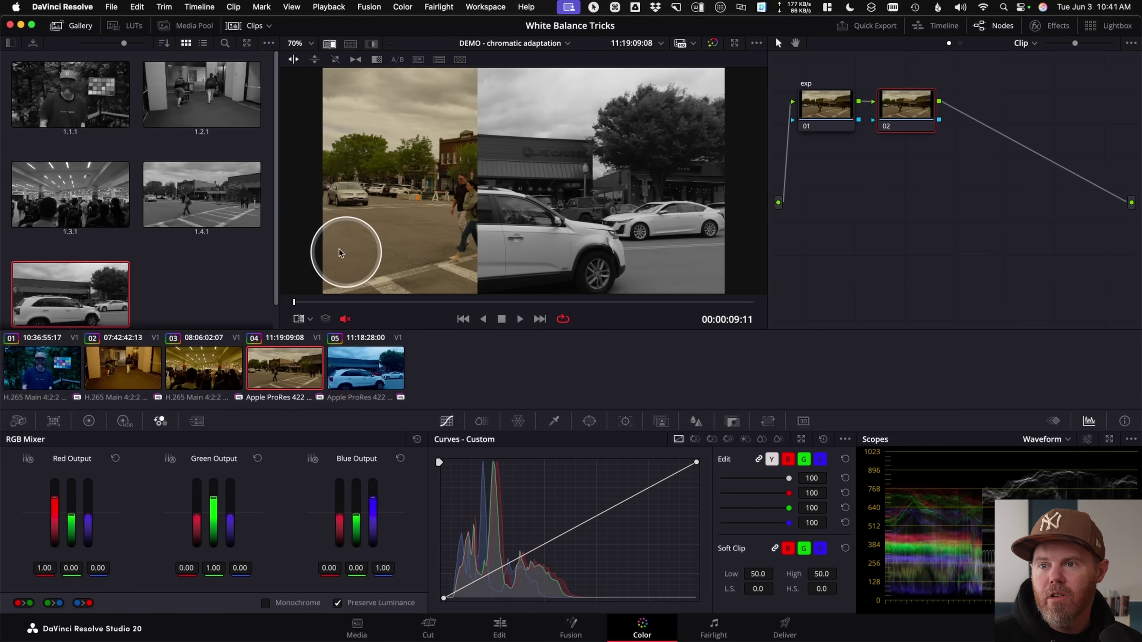
click(202, 193)
drag(456, 202, 623, 217)
drag(434, 210, 616, 219)
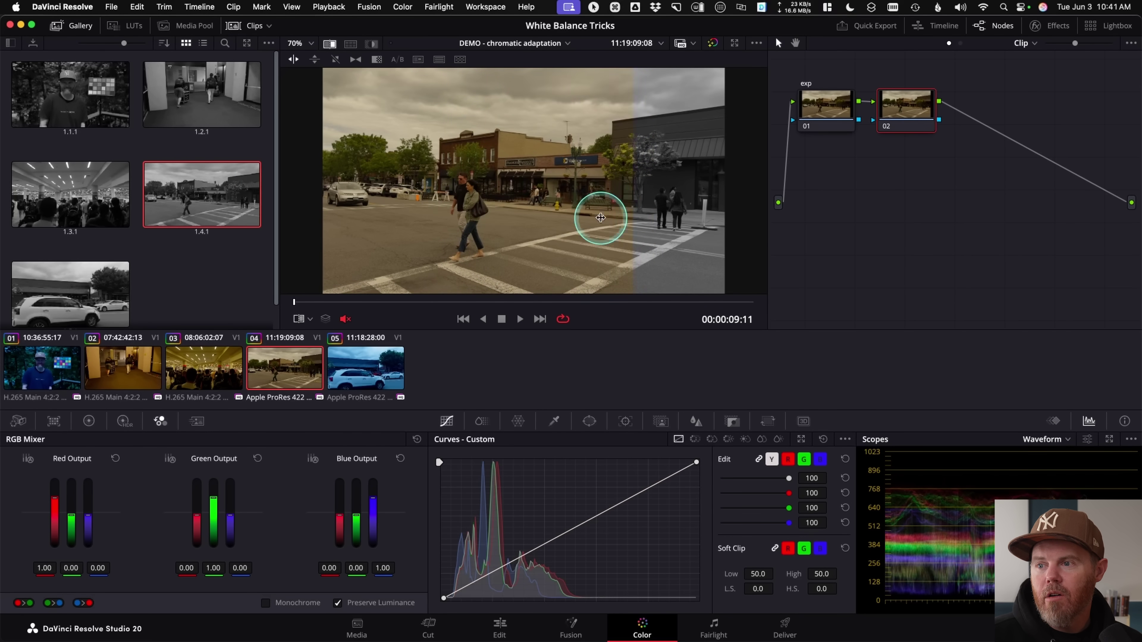
scroll(503, 207, up, 6)
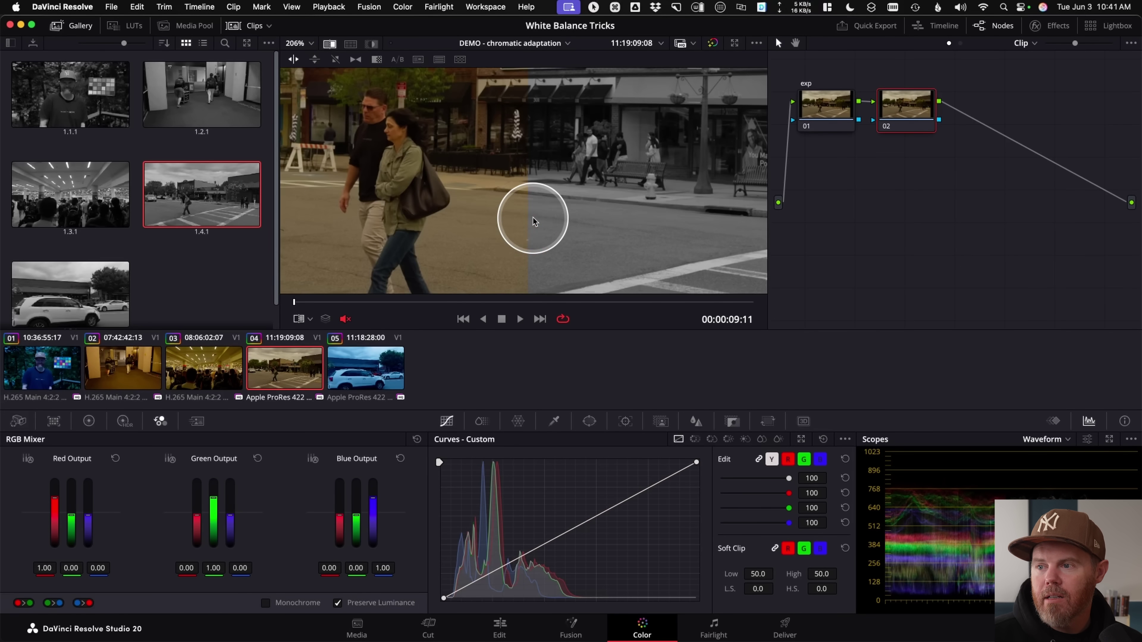
scroll(494, 167, down, 3)
drag(466, 138, 605, 180)
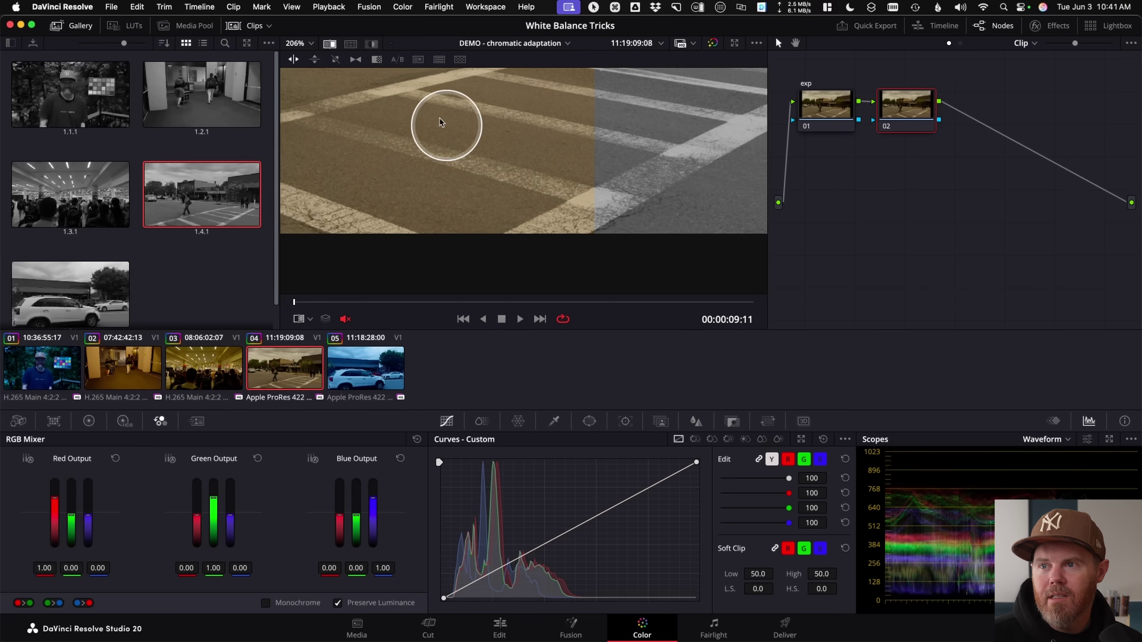
Turn off the reference wipe on clip 04 and fit the full frame in the viewer
click(331, 47)
click(331, 47)
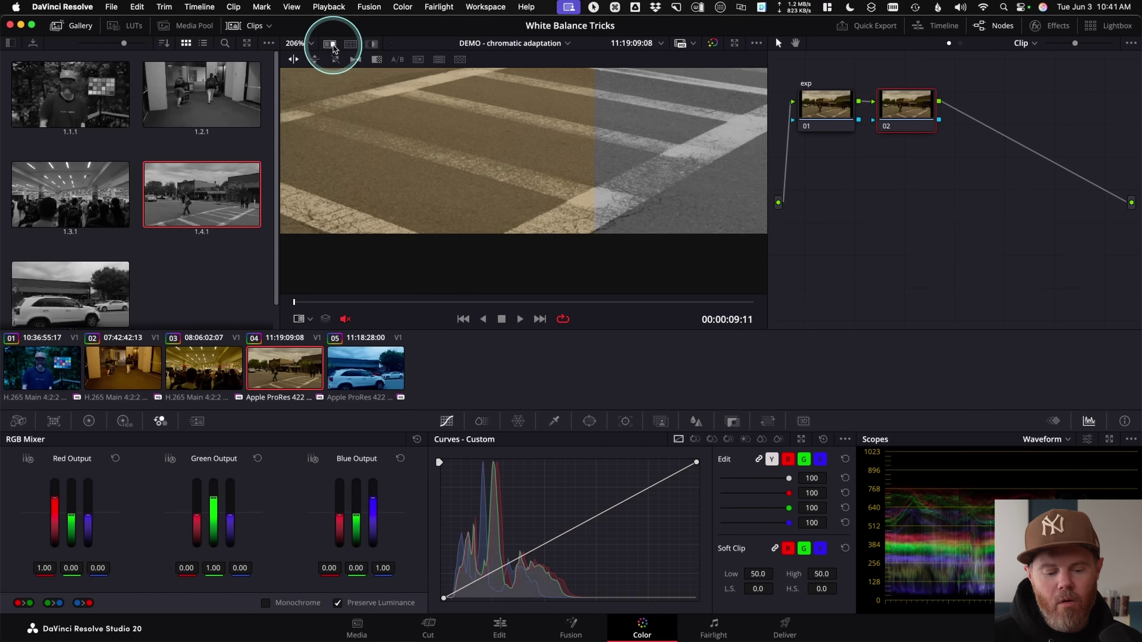
key(super+w)
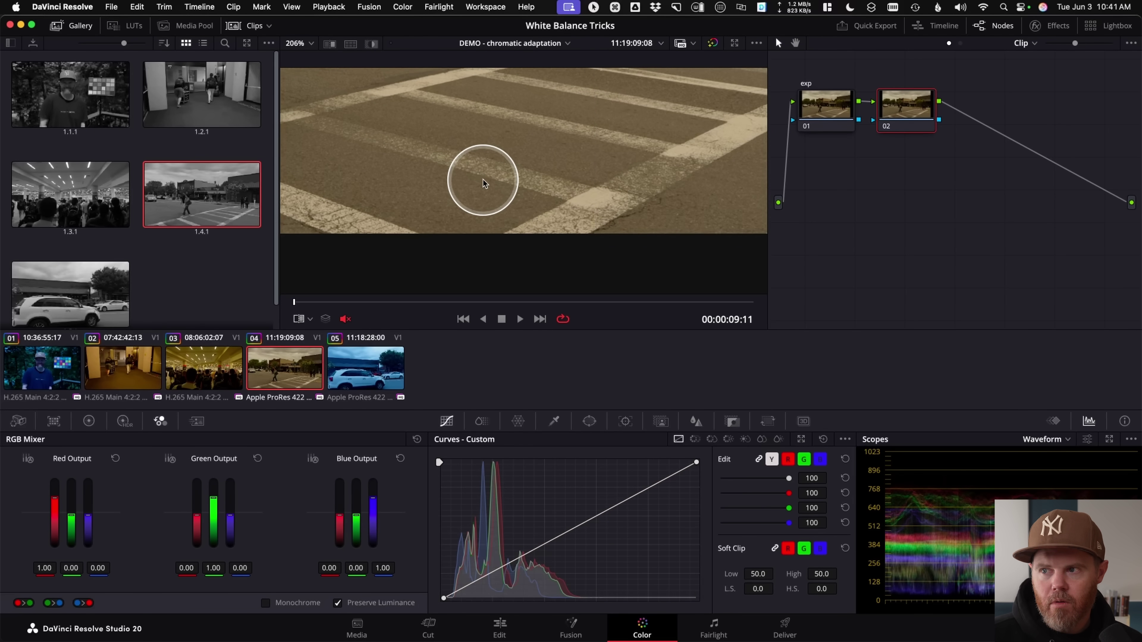
key(z)
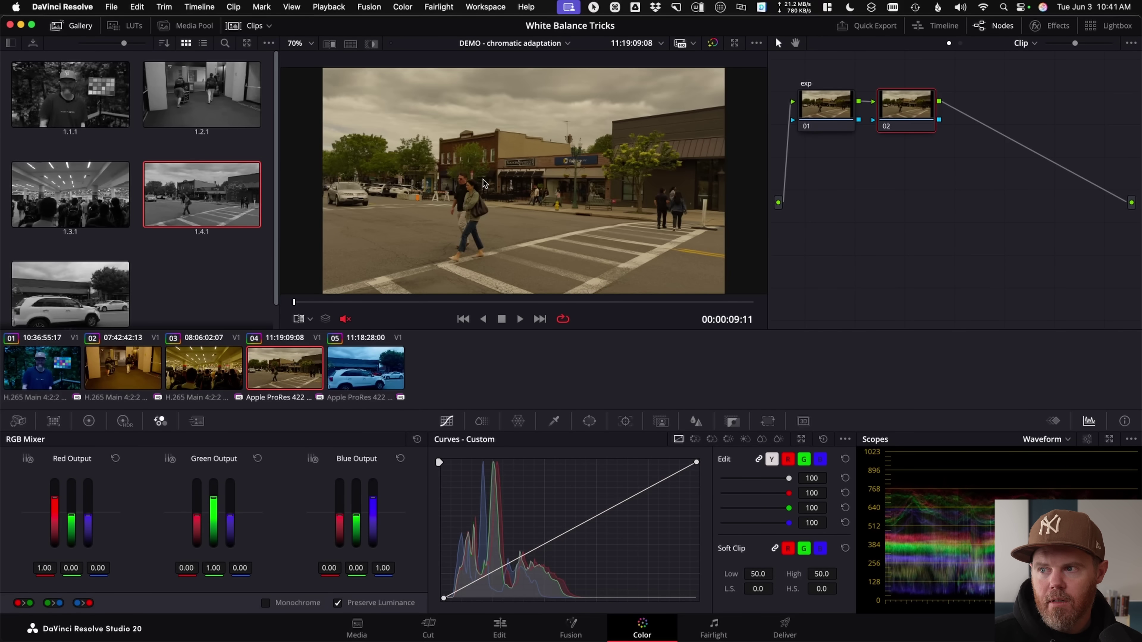
key(super+w)
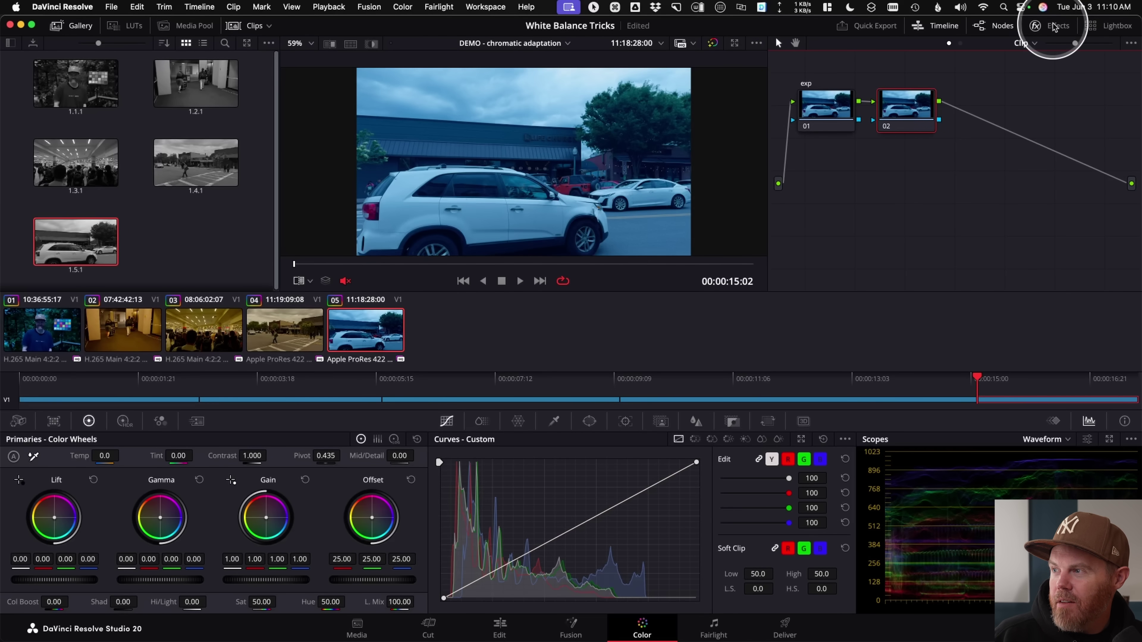
Apply the Chromatic Adaptation effect to node 02 of clip 05
click(1053, 27)
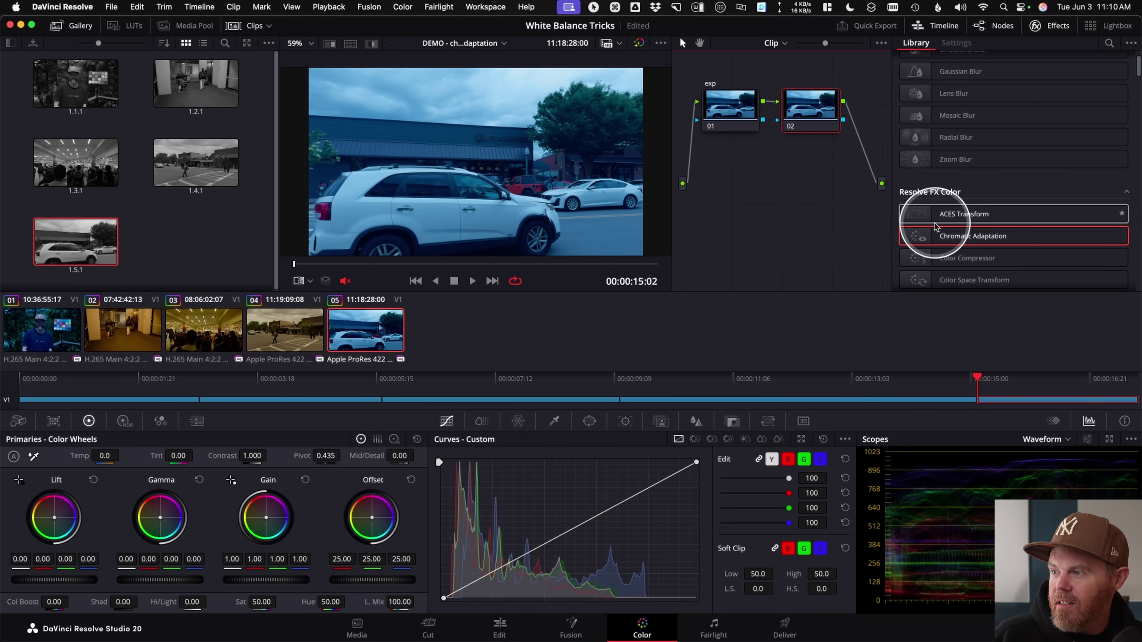
drag(922, 237, 812, 118)
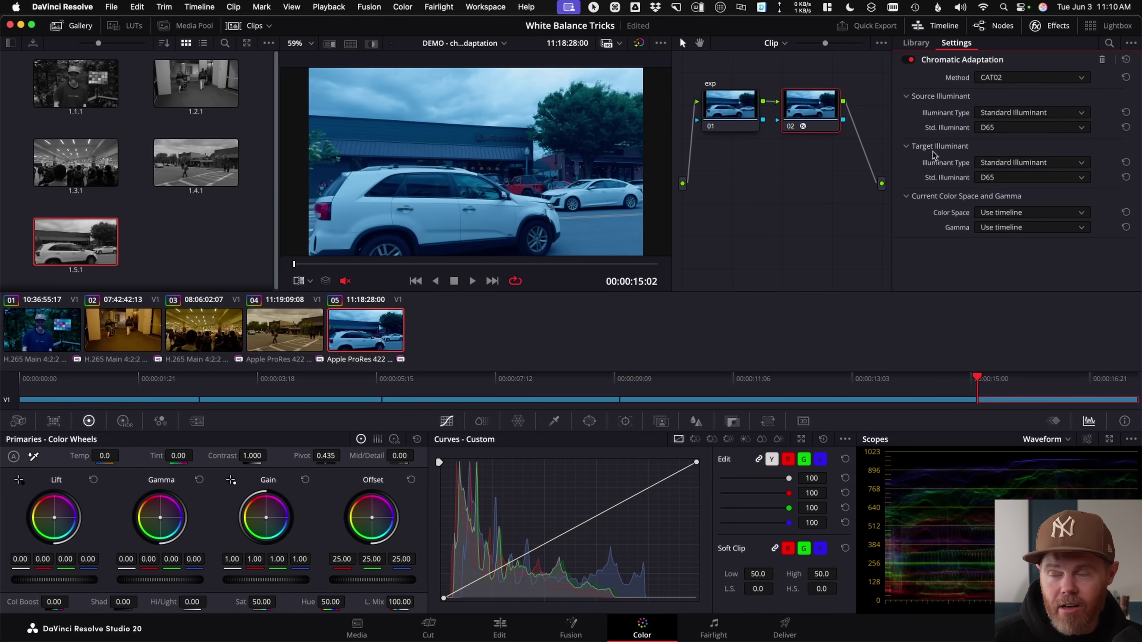
key(ctrl)
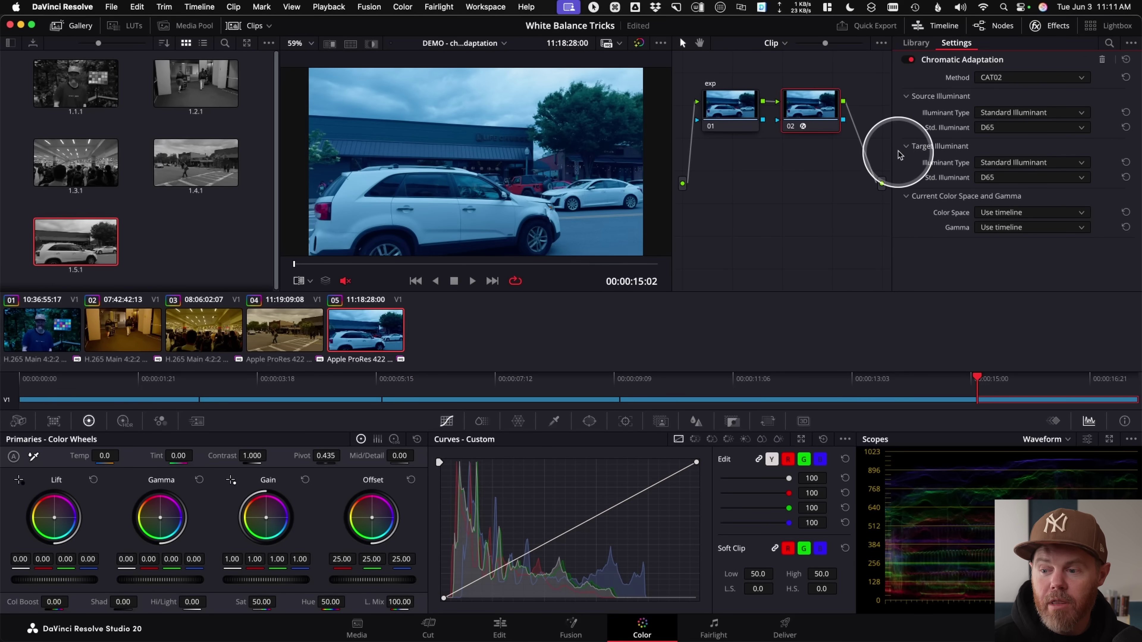
Show all metadata groups for A001_06011118_C005.mov on the Edit page and look up its white point and white balance tint
click(500, 624)
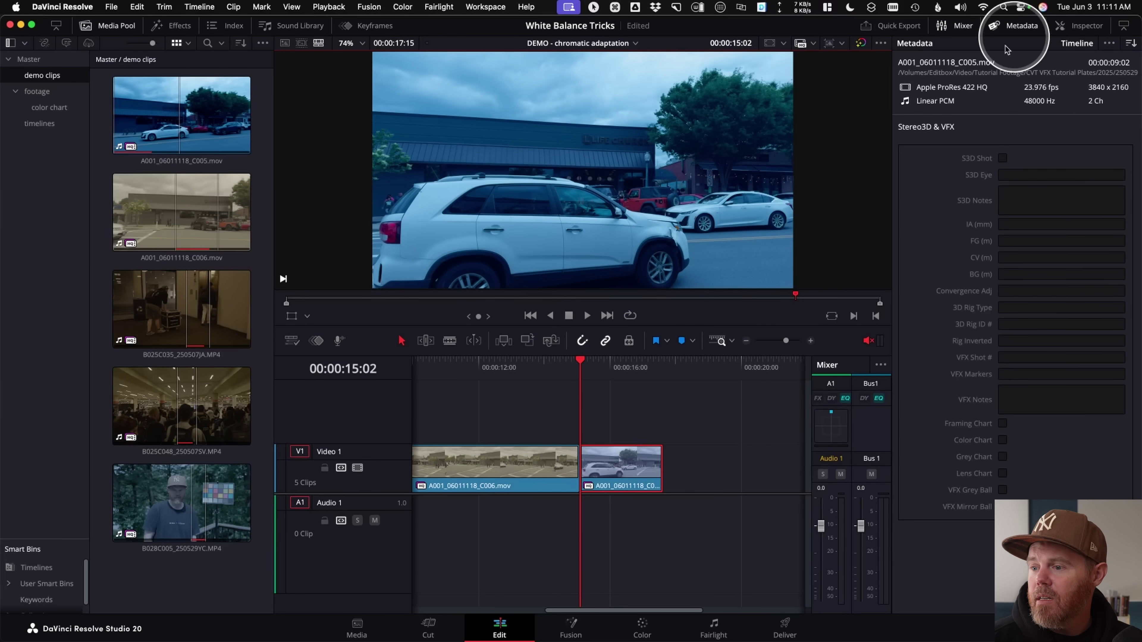
click(1029, 28)
click(1030, 27)
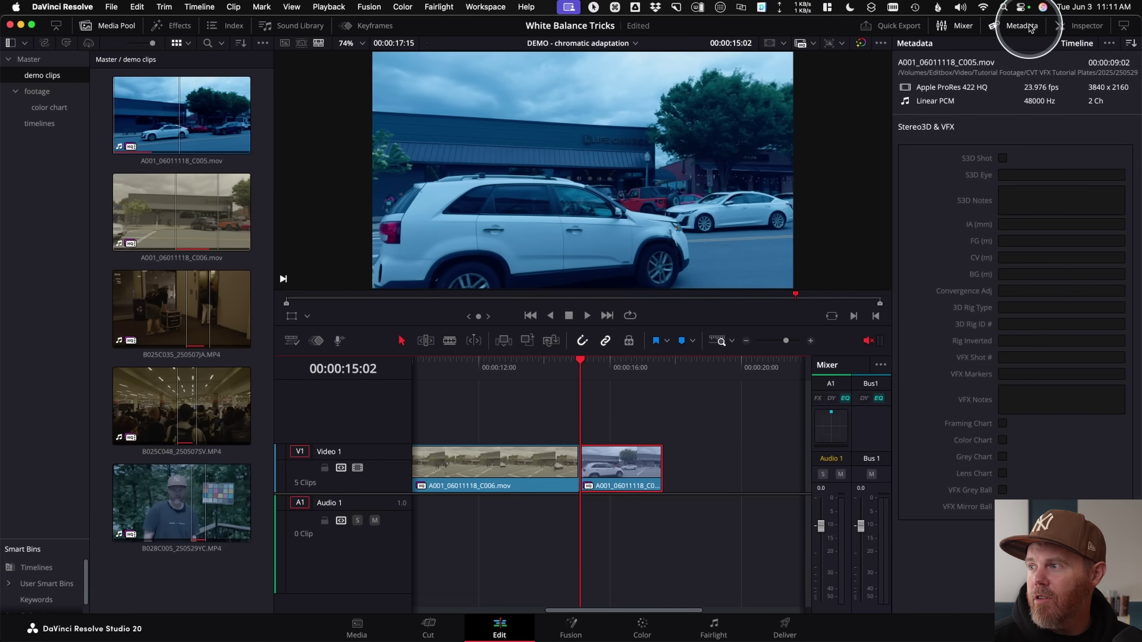
click(1130, 43)
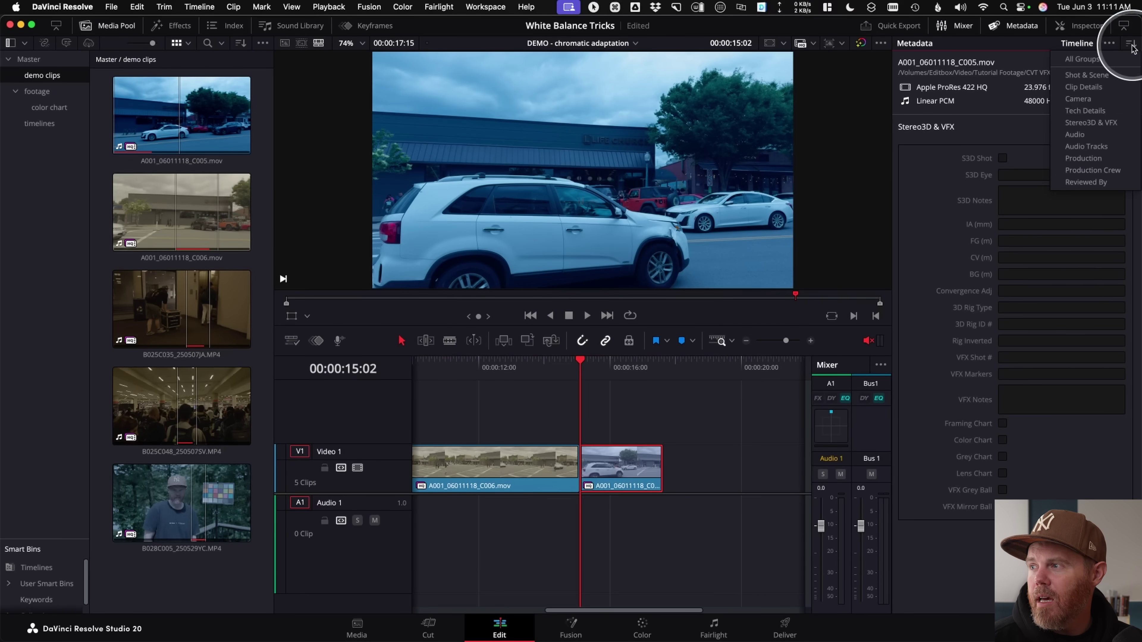
click(1091, 60)
scroll(953, 301, down, 5)
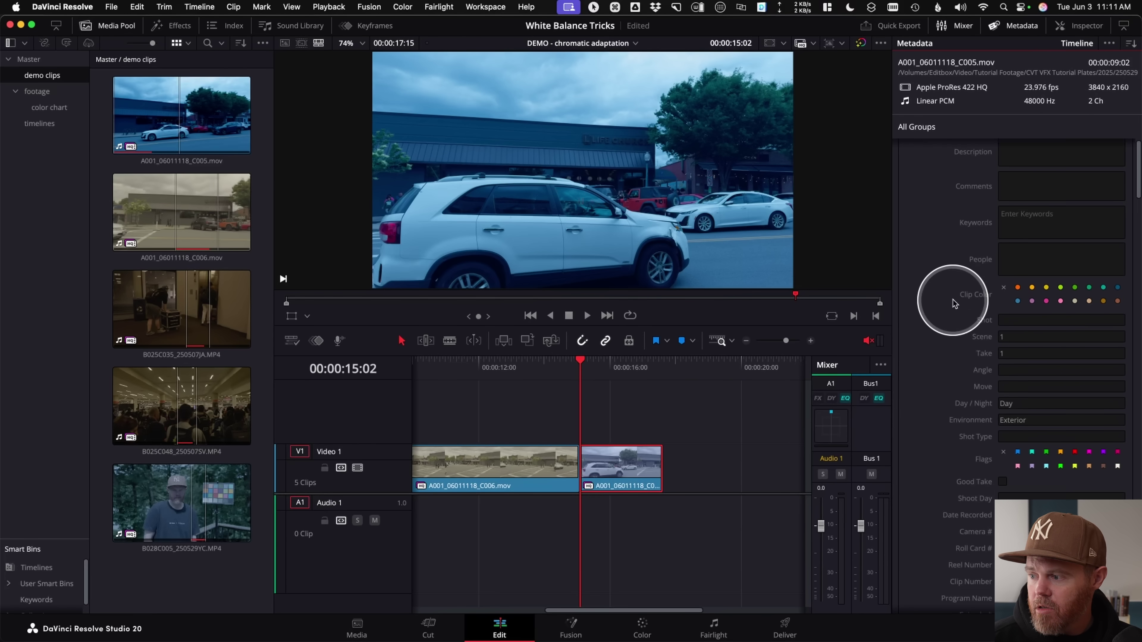
scroll(954, 303, down, 3)
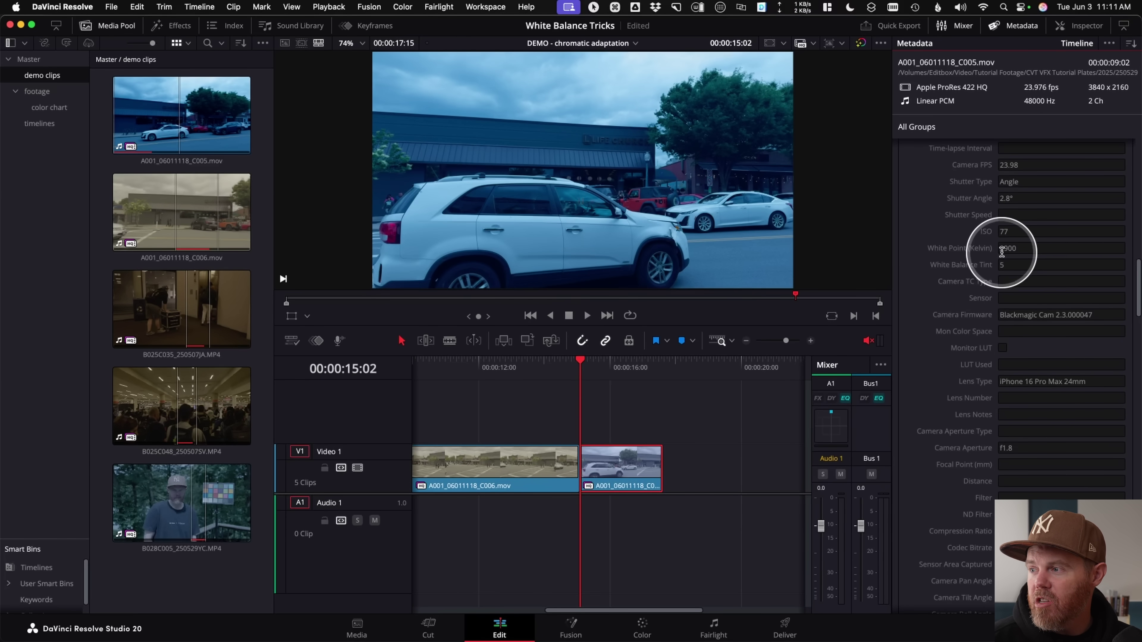
key(ctrl)
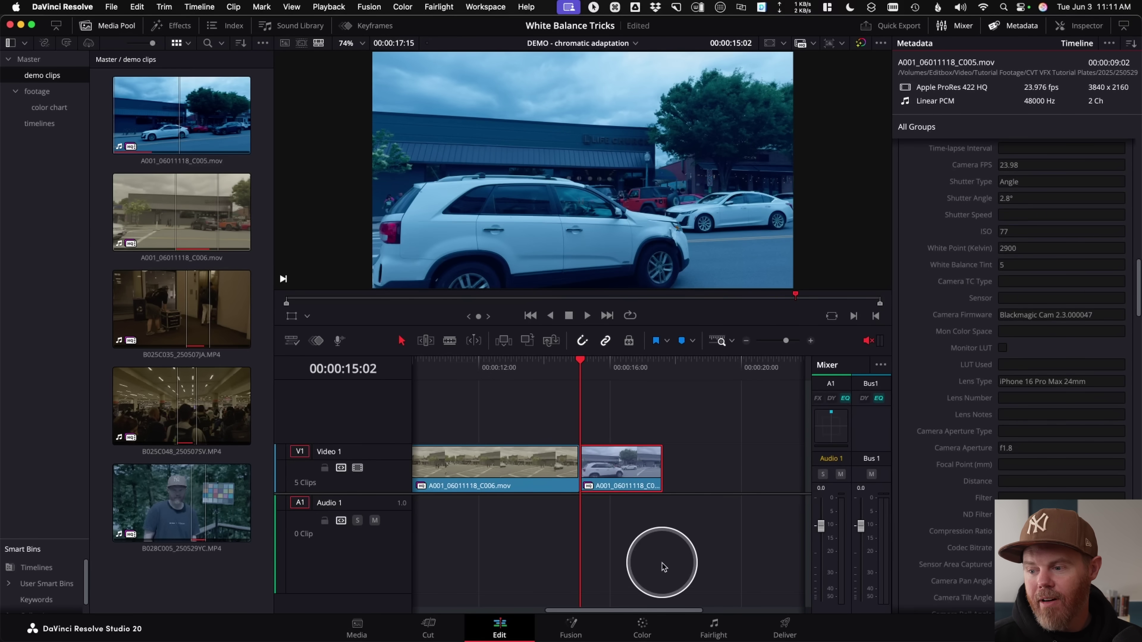
Back on the Color page, set the target illuminant to Color Temperature with 2900 Kelvin and a tint of 5
click(641, 625)
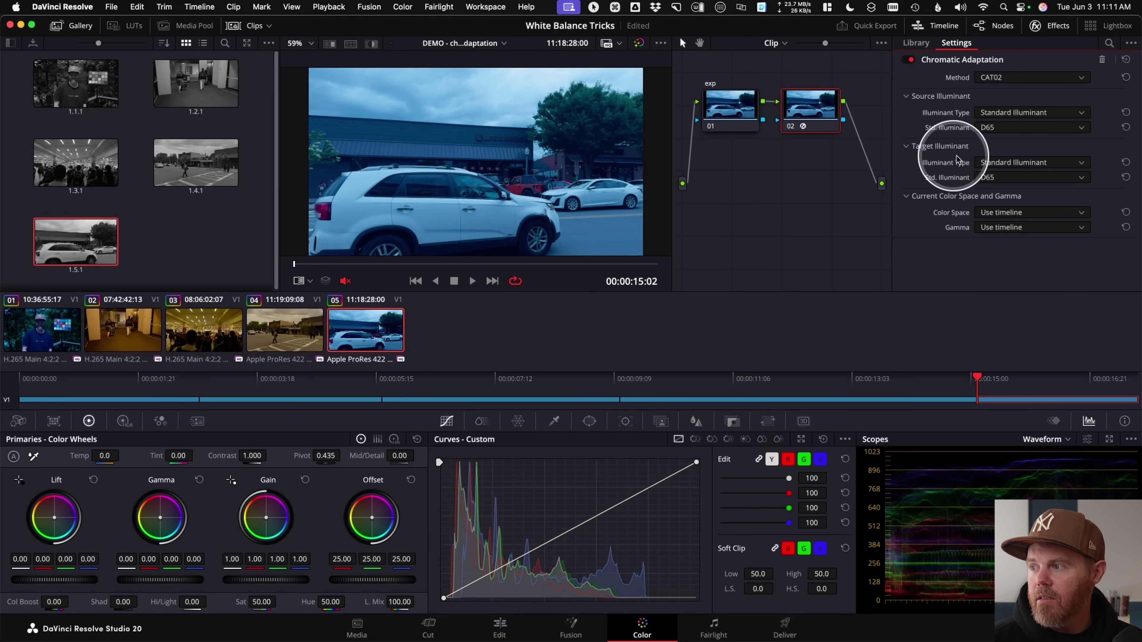
click(1009, 163)
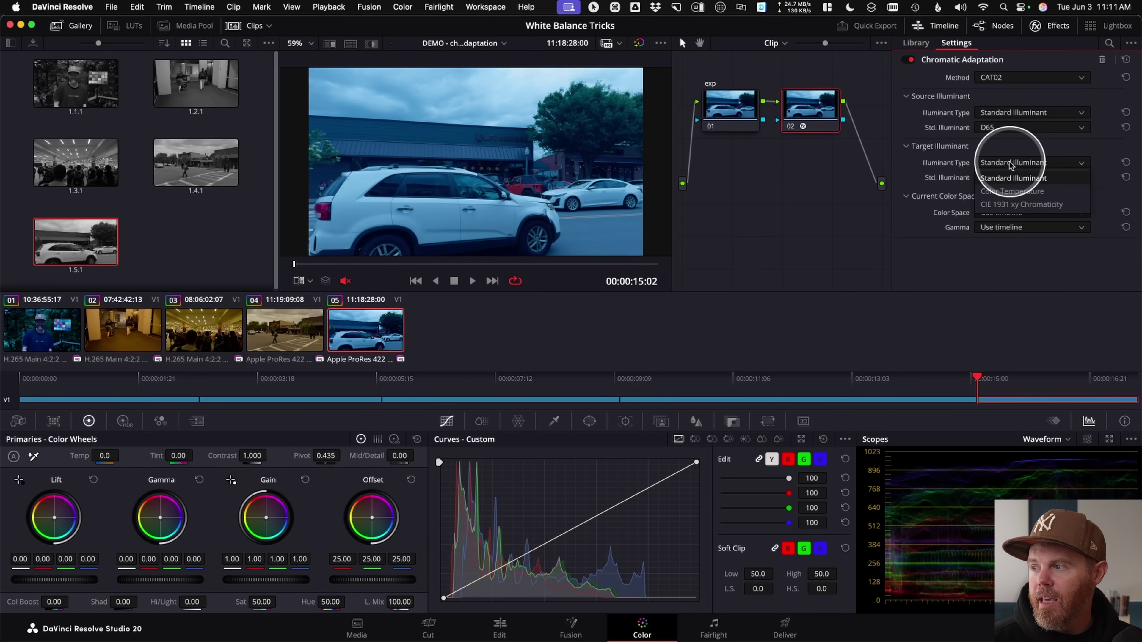
click(1005, 193)
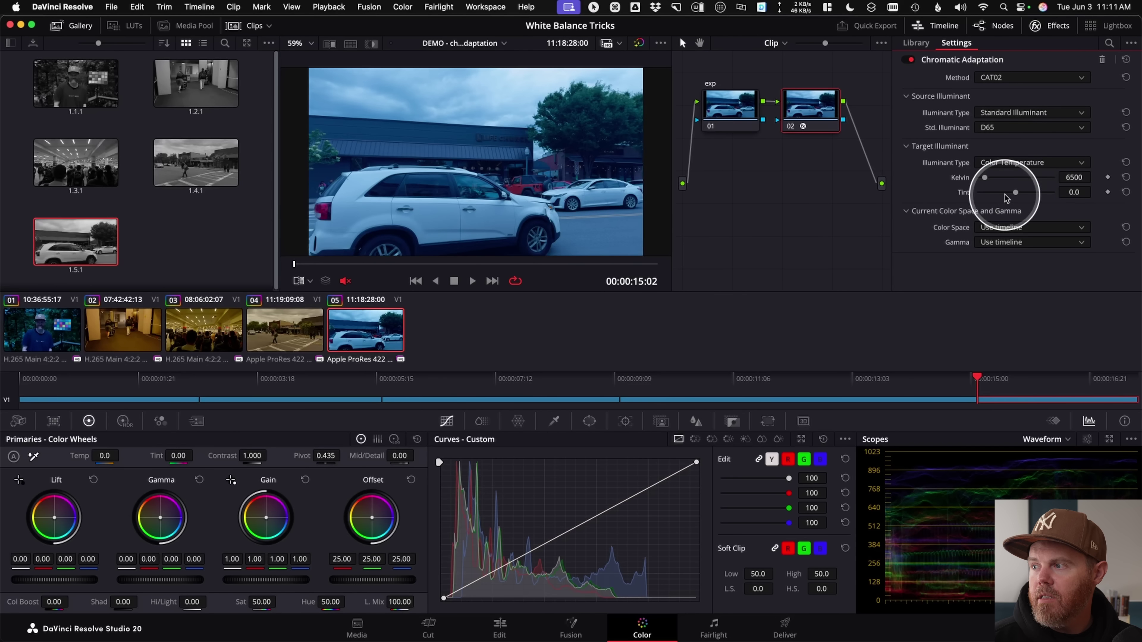
click(1078, 181)
text(2900)
key(Return)
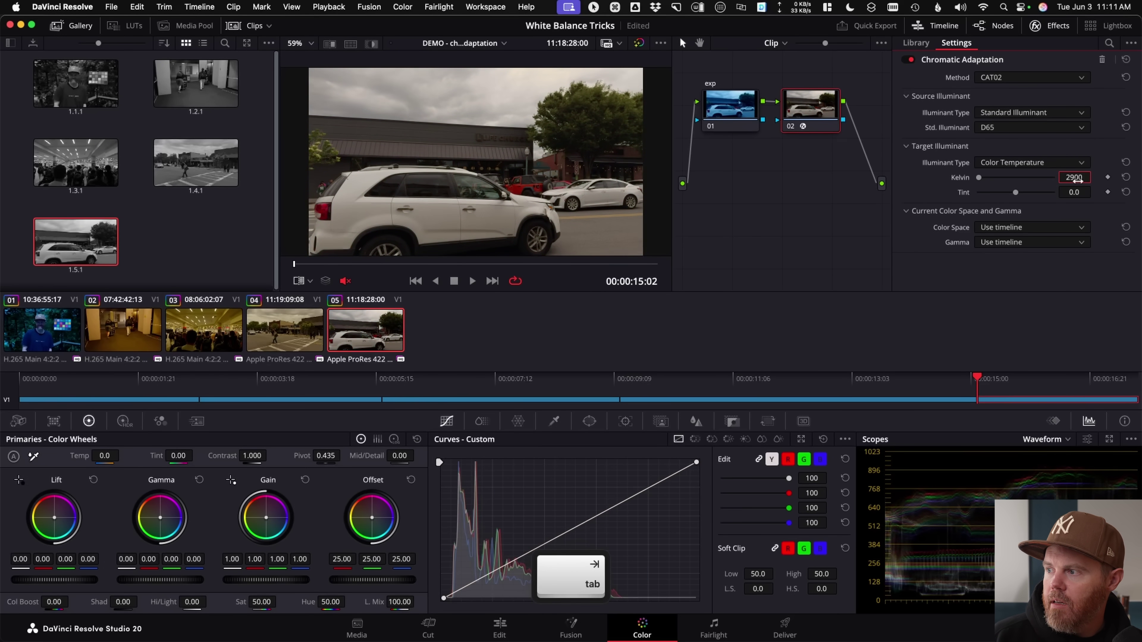
text(5)
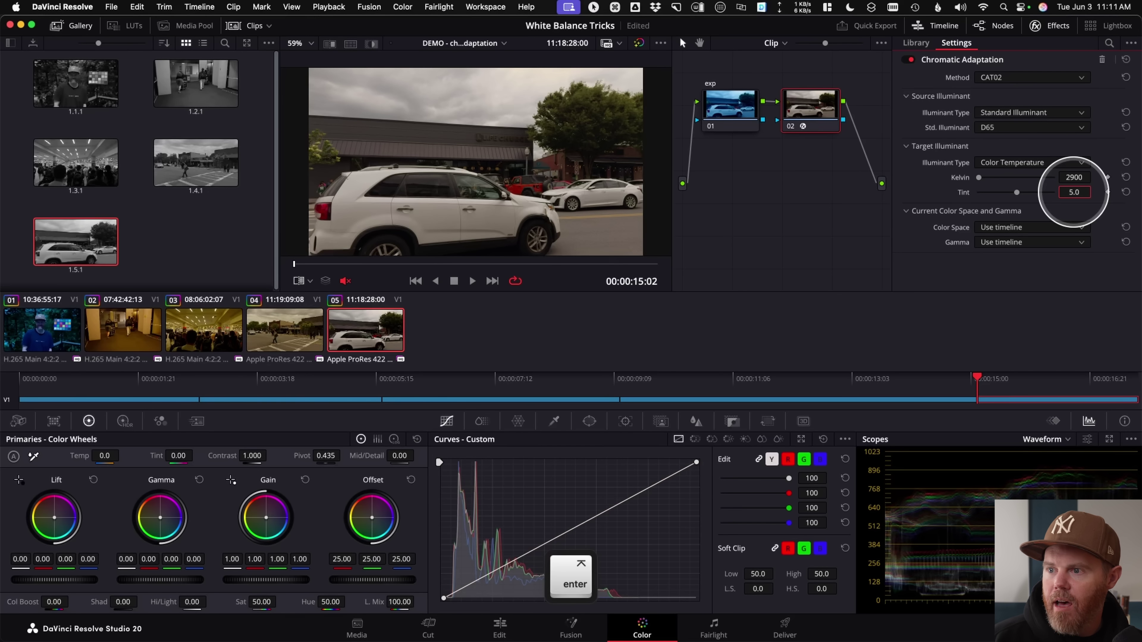
click(817, 230)
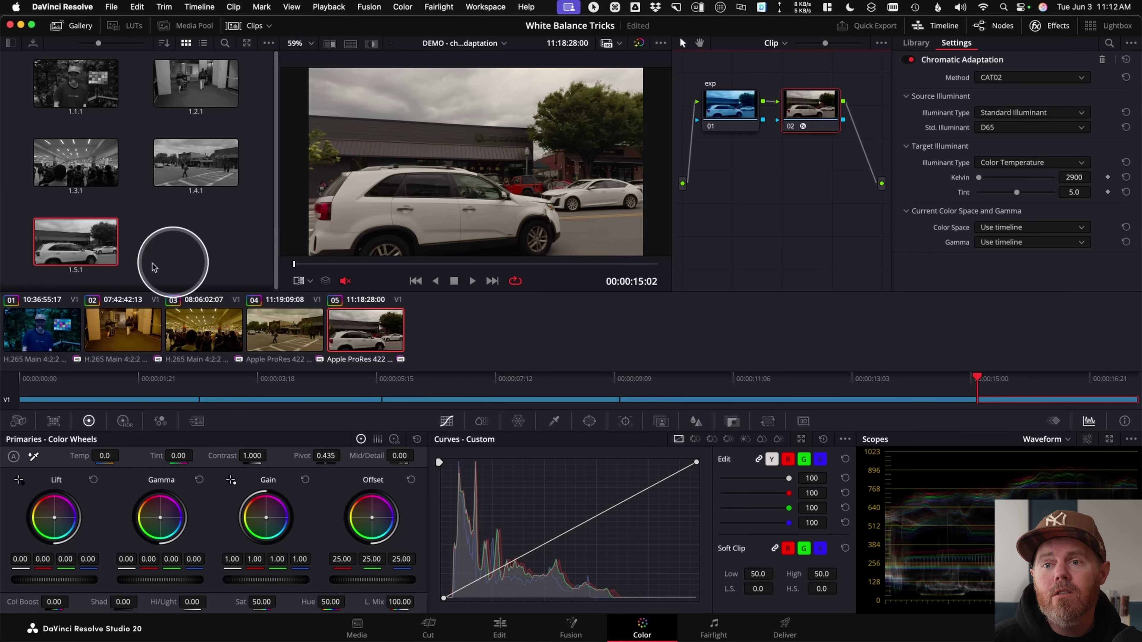
Wipe the corrected clip 05 against its black-and-white still 1.5.1 and compare the white car's bodywork
mouse_move(66, 243)
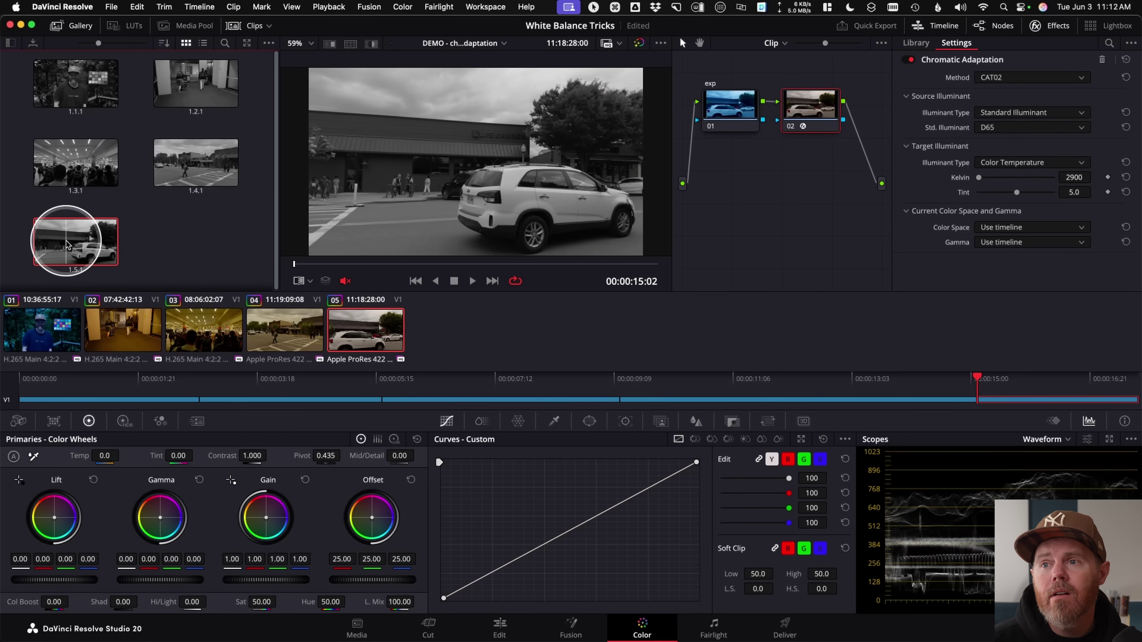
click(331, 46)
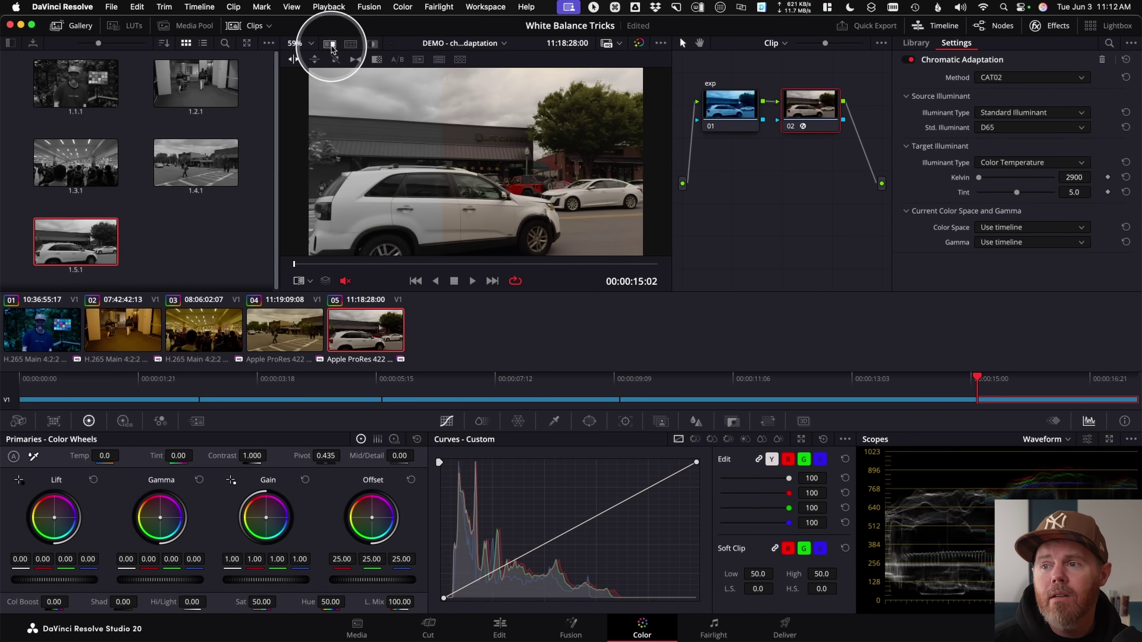
drag(438, 209, 525, 208)
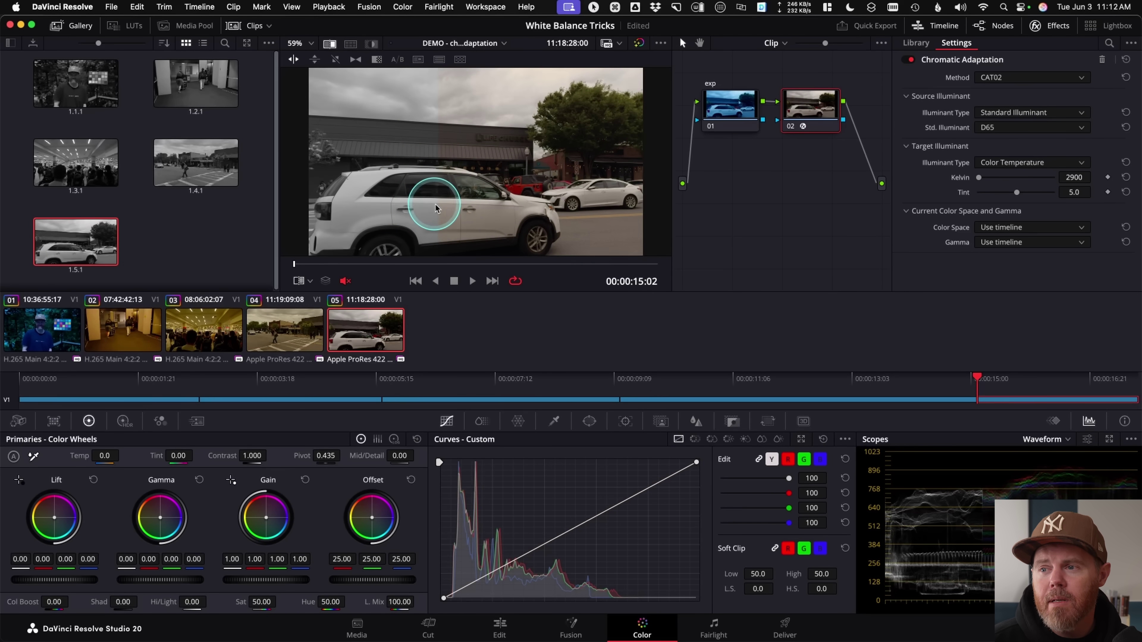
drag(440, 222, 426, 193)
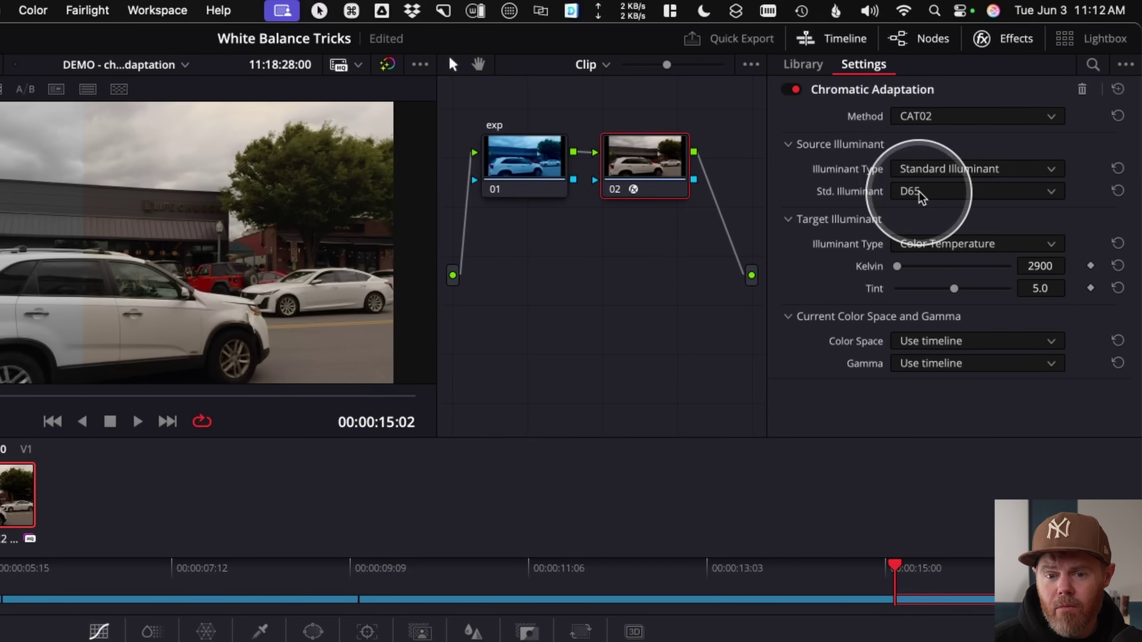
Set the source standard illuminant to D50, switch its type to Color Temperature, and compare the car across the wipe
click(919, 197)
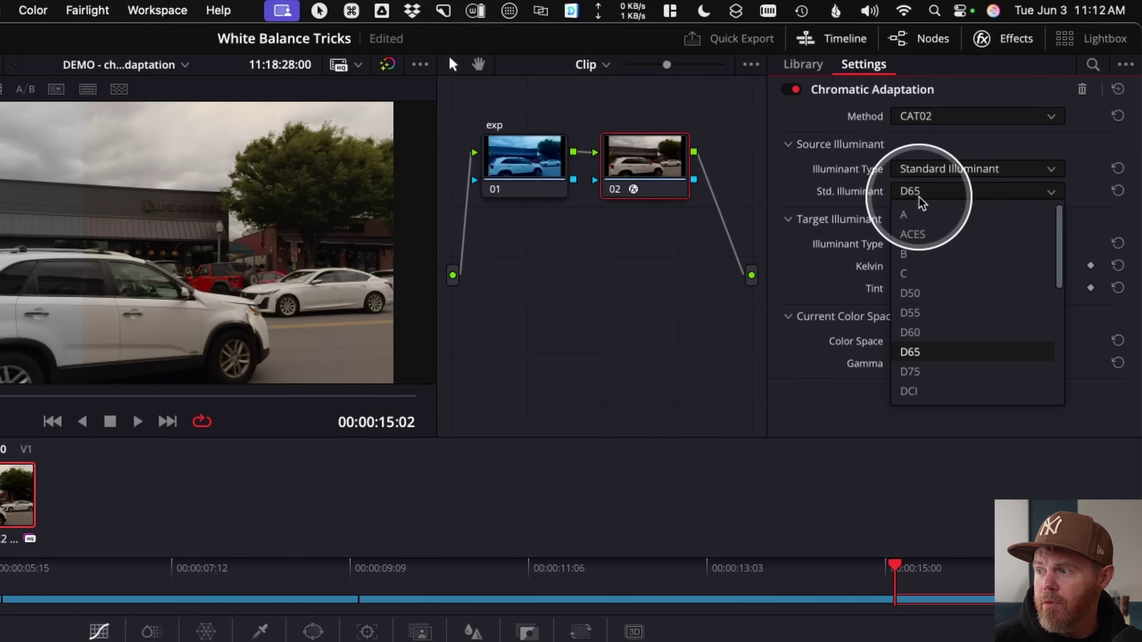
click(929, 298)
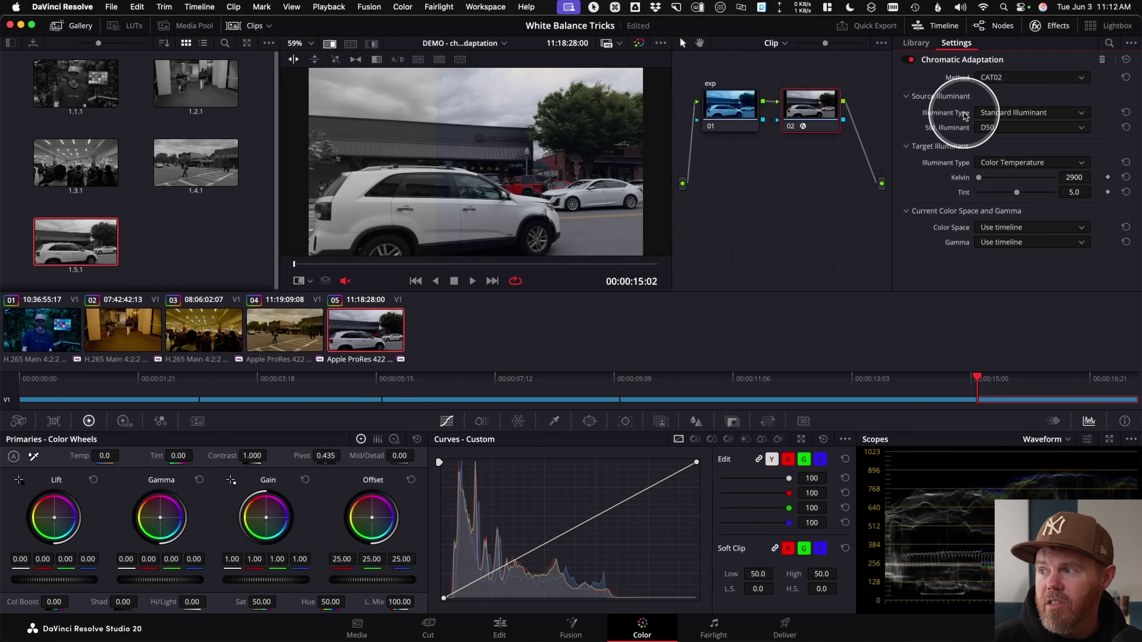
click(1043, 114)
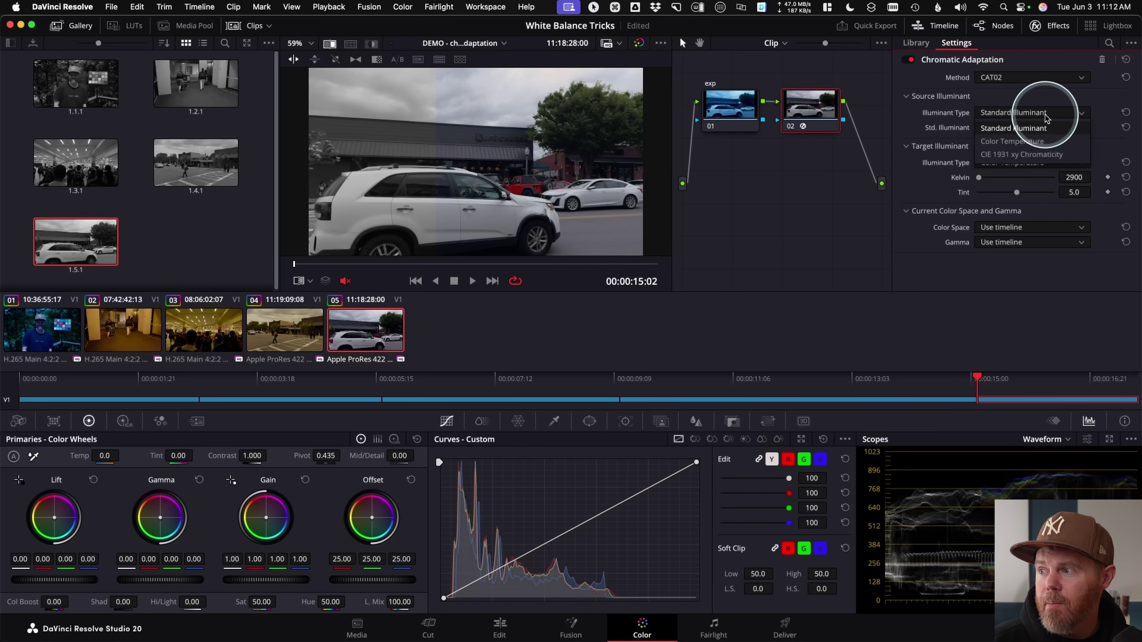
click(997, 142)
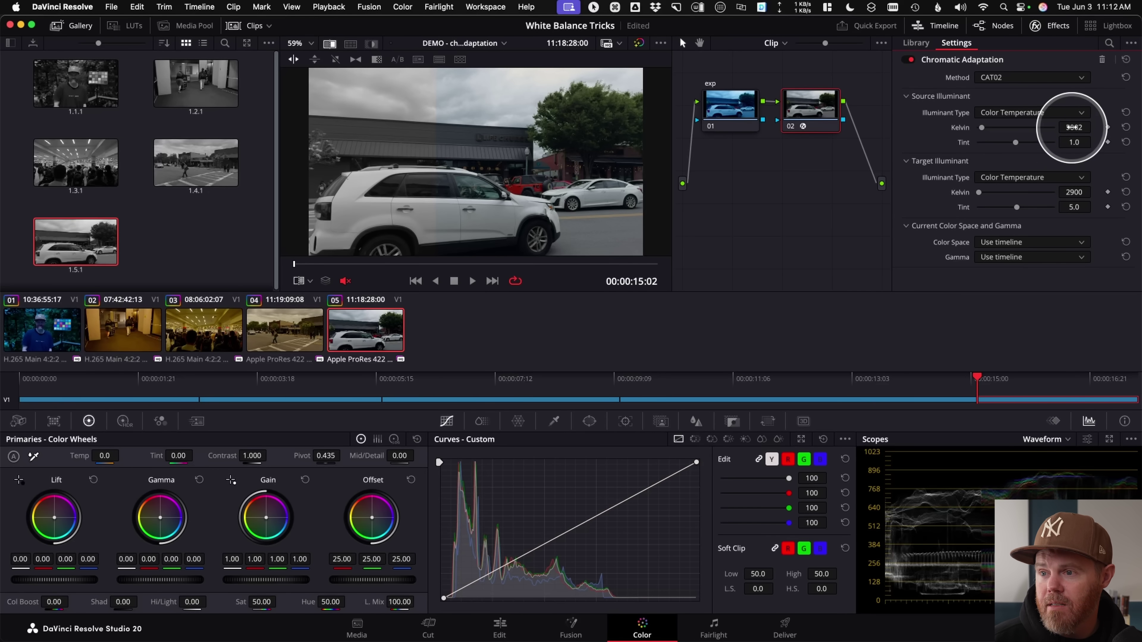
drag(439, 209, 530, 211)
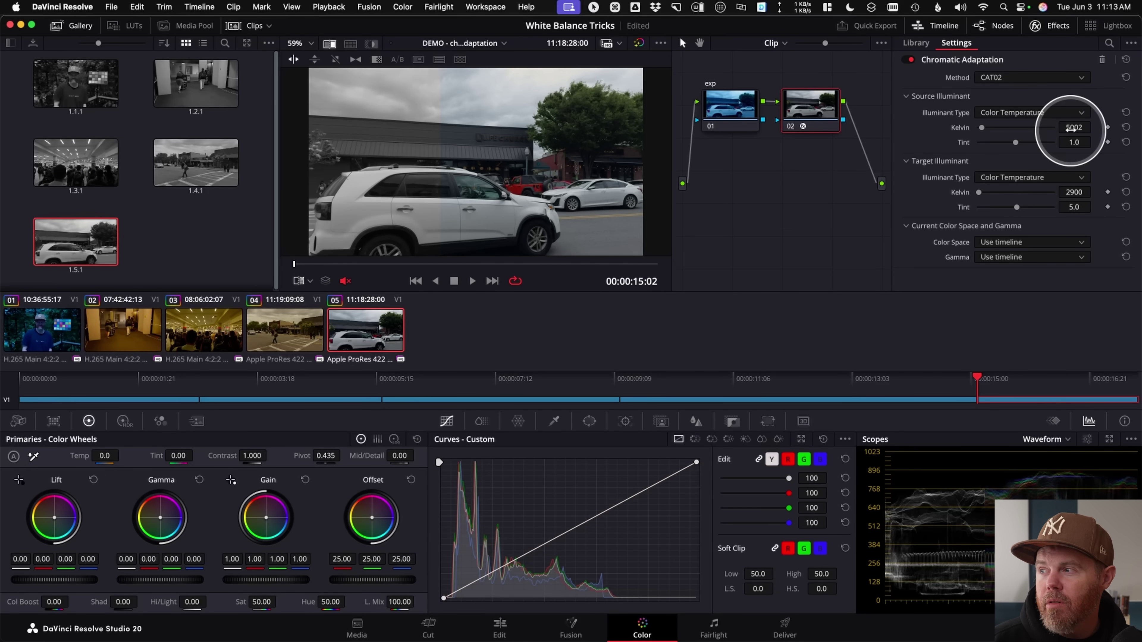
Fine-tune the source illuminant to 5261 Kelvin with a tint of 0 until the white car matches the still
drag(1072, 128, 1075, 130)
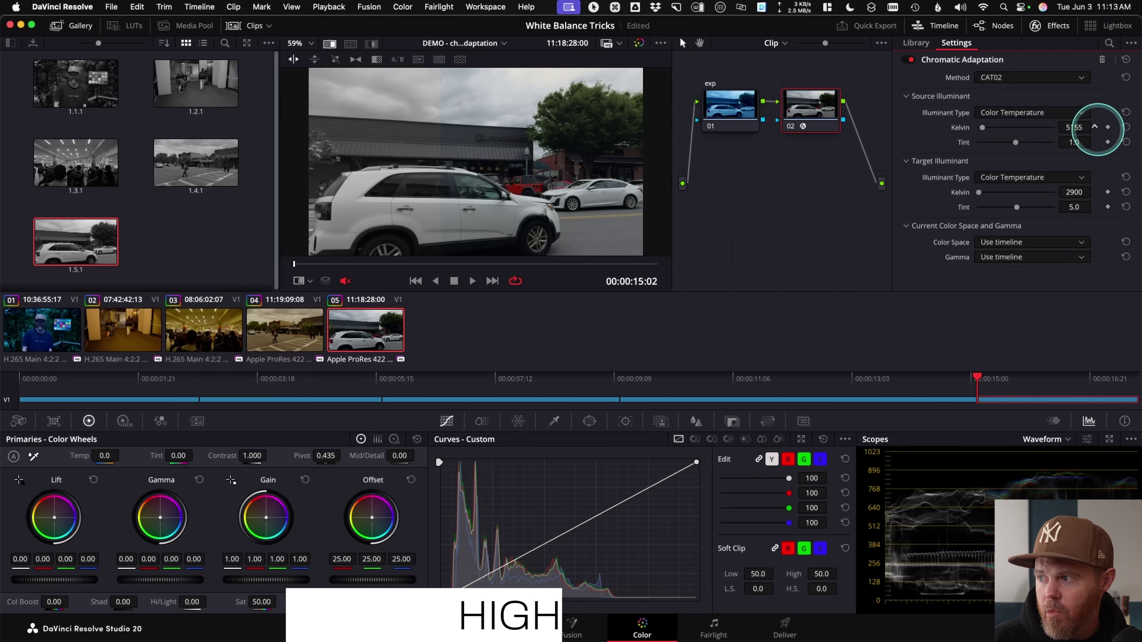
drag(1092, 128, 1099, 135)
click(1073, 142)
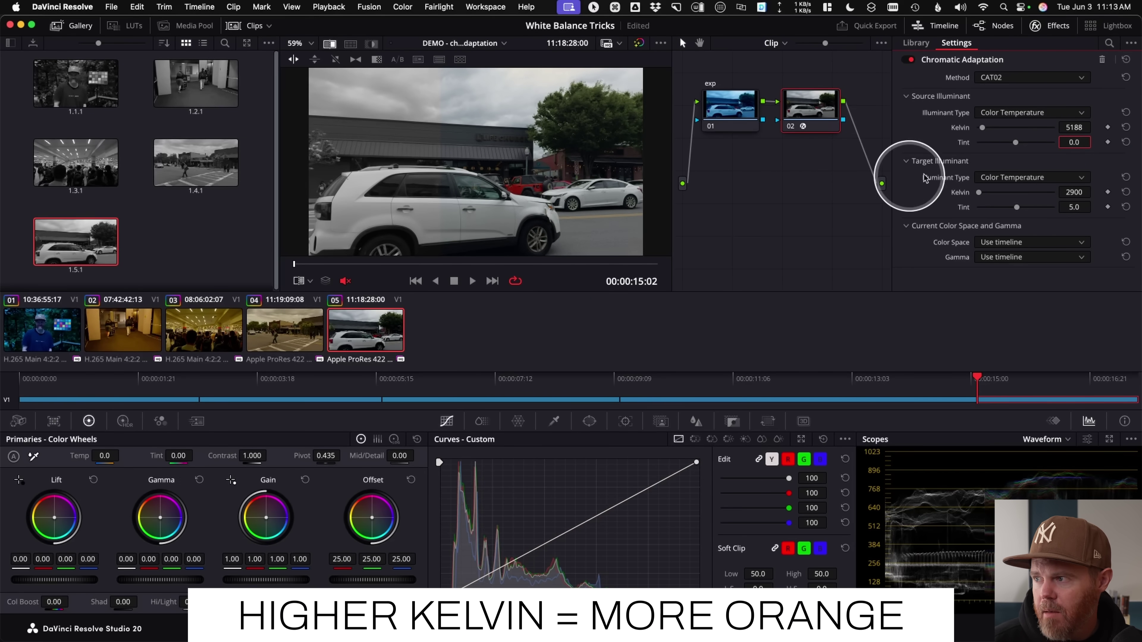
drag(1099, 127, 1110, 127)
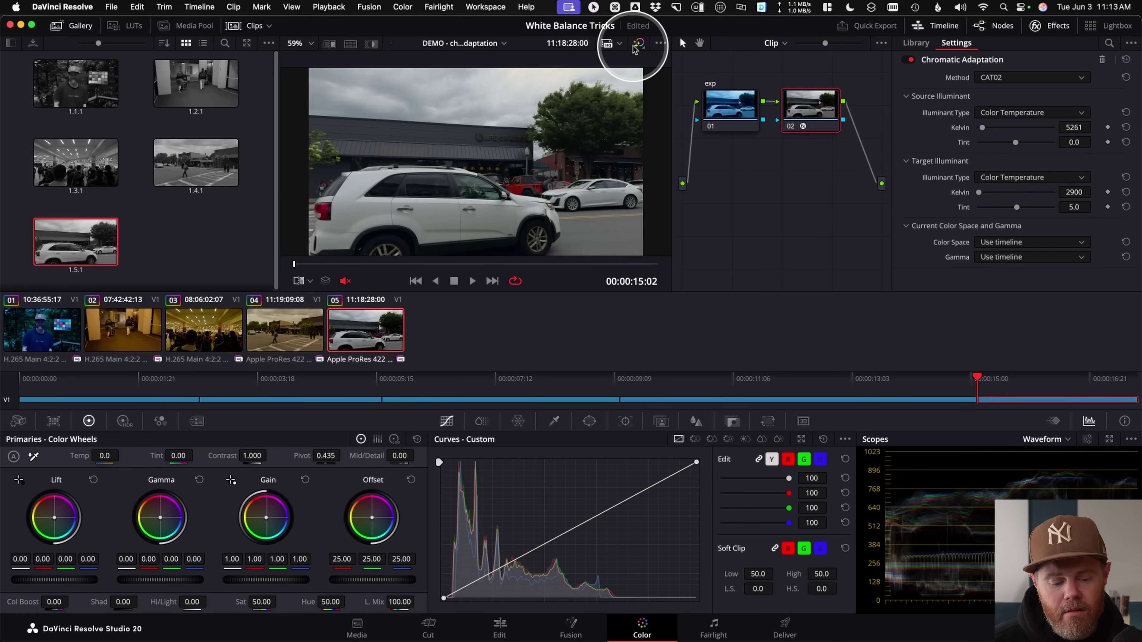
Compare clip 05 with its grade bypassed and enabled, and play through the corrected shot
key(shift+d)
key(shift+d)
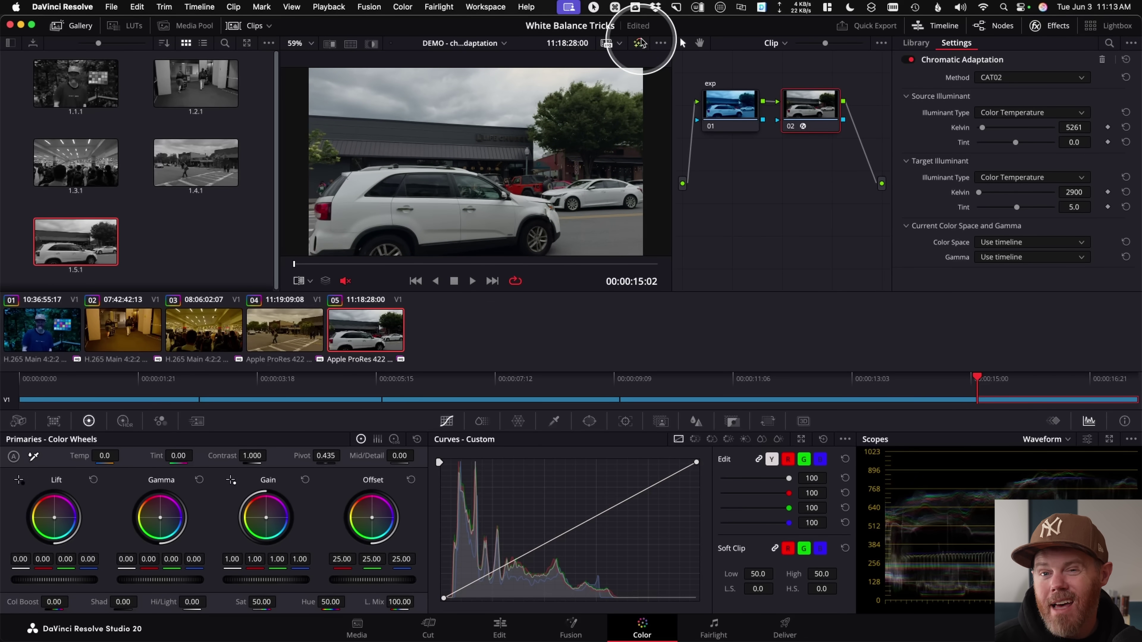
click(472, 281)
drag(565, 265, 275, 264)
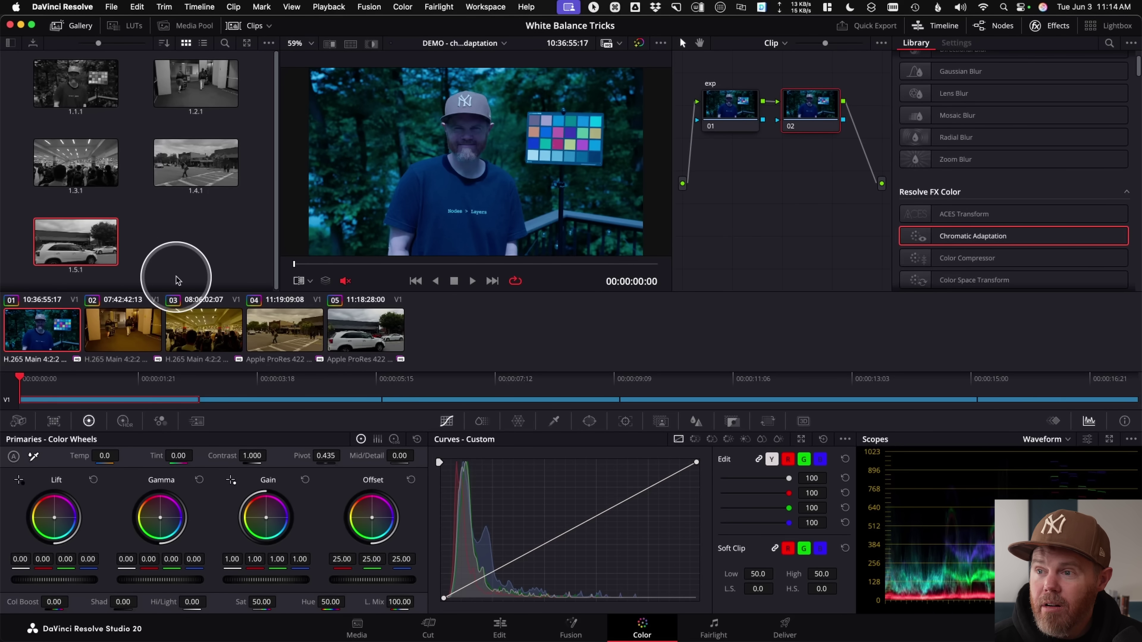
Find clip 01, the color chart shot, in the media pool and reveal its source file in Finder
right_click(30, 338)
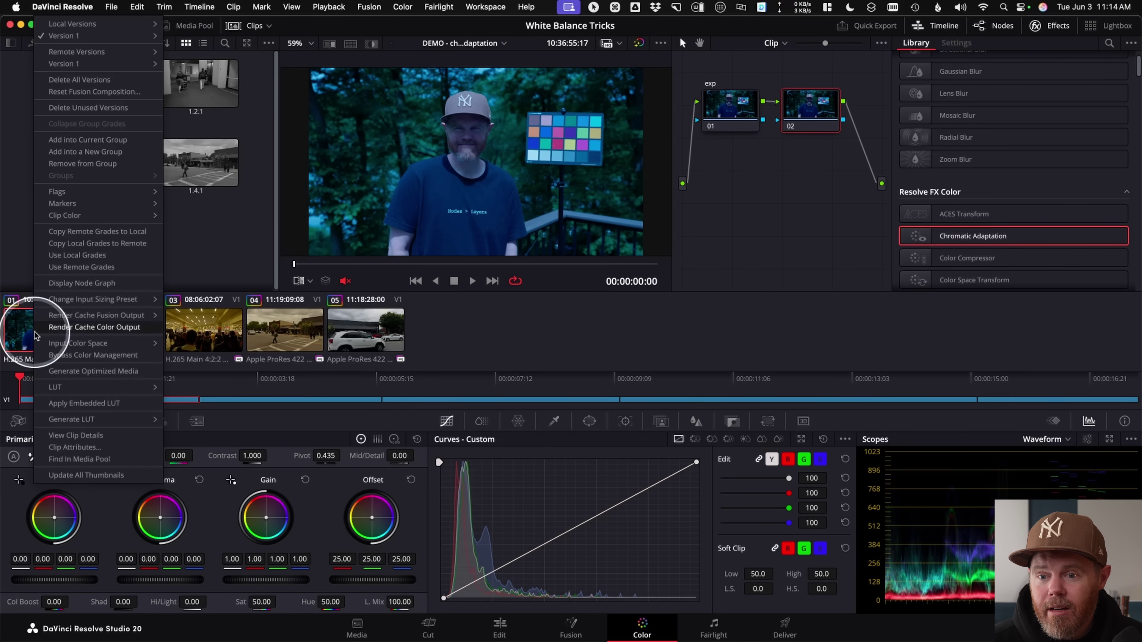
click(86, 460)
right_click(135, 181)
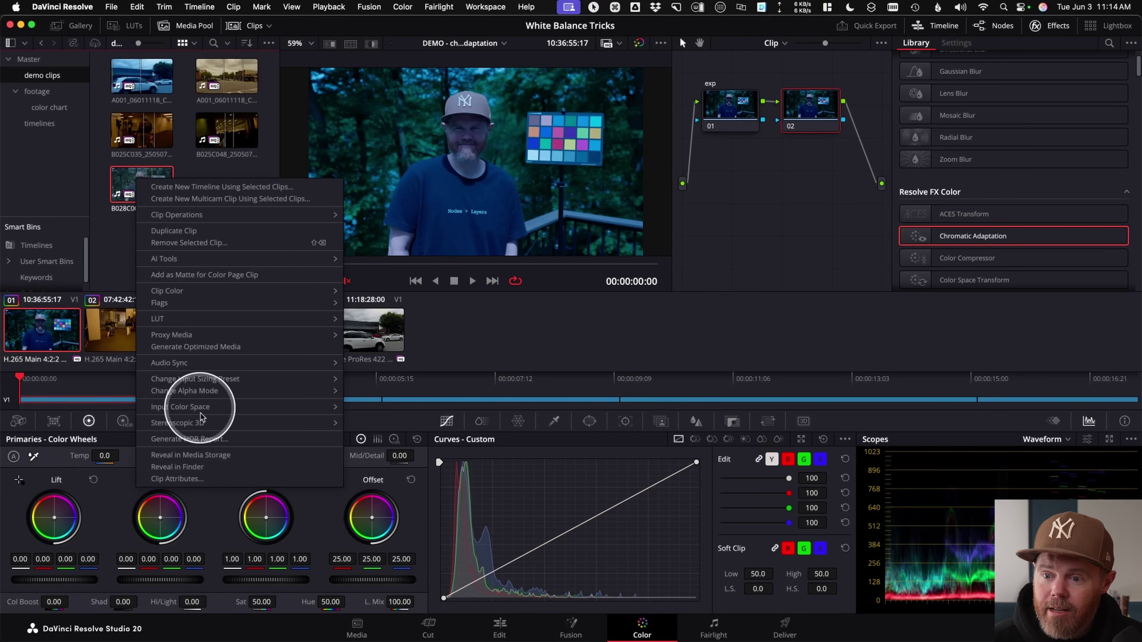
click(220, 463)
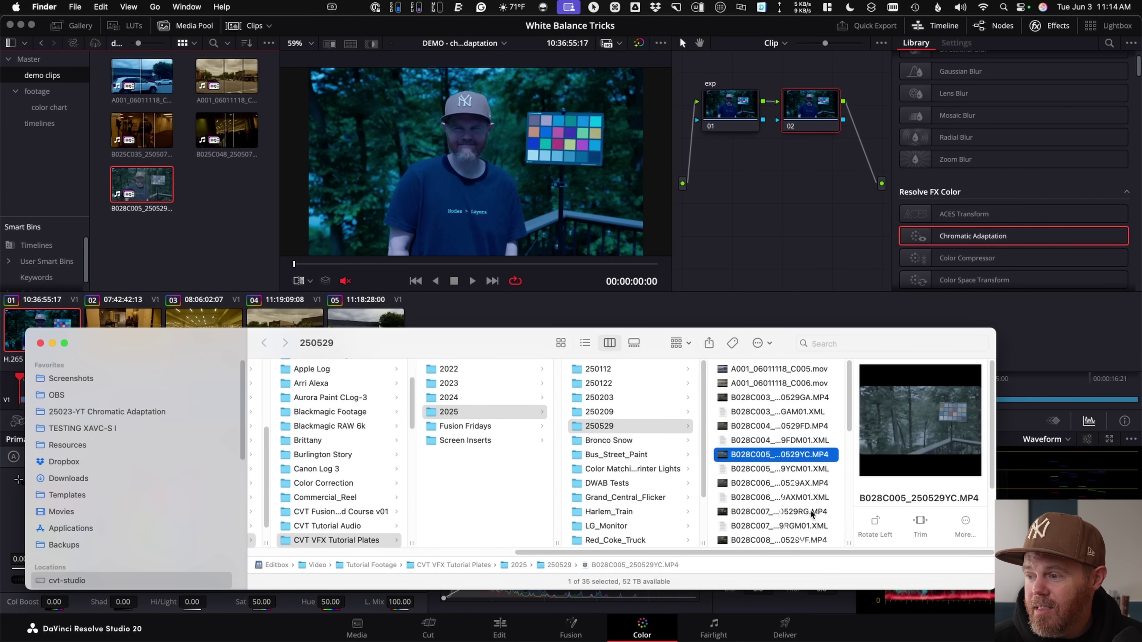
Switch to Catalyst Browse and check the white balance metadata of B028C005_250529YC.MP4
key(super+Tab)
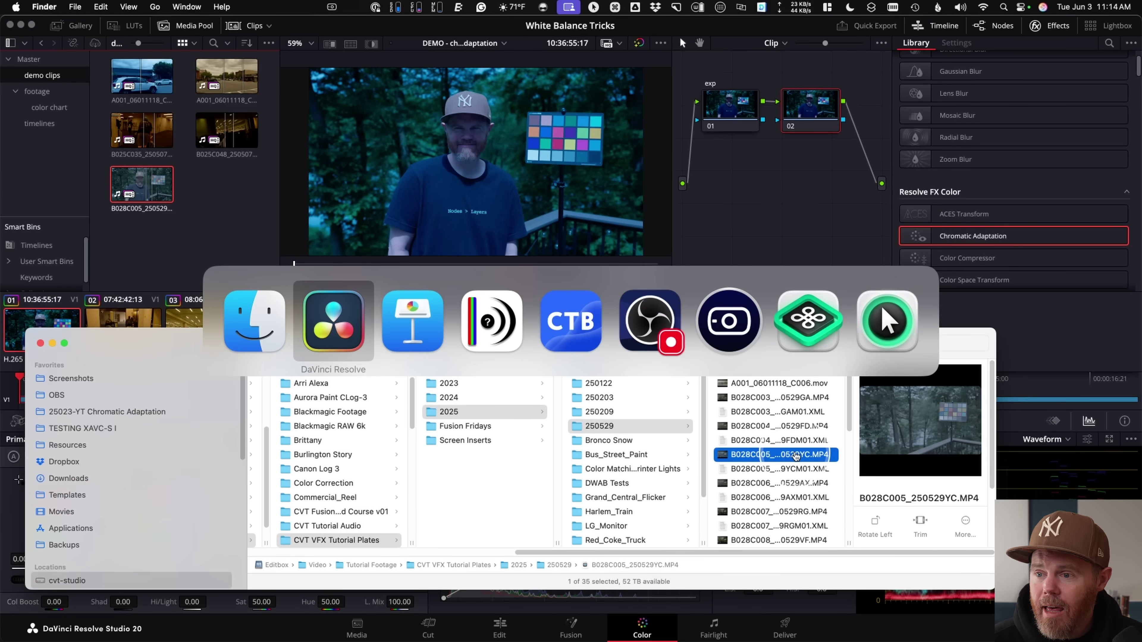
click(578, 330)
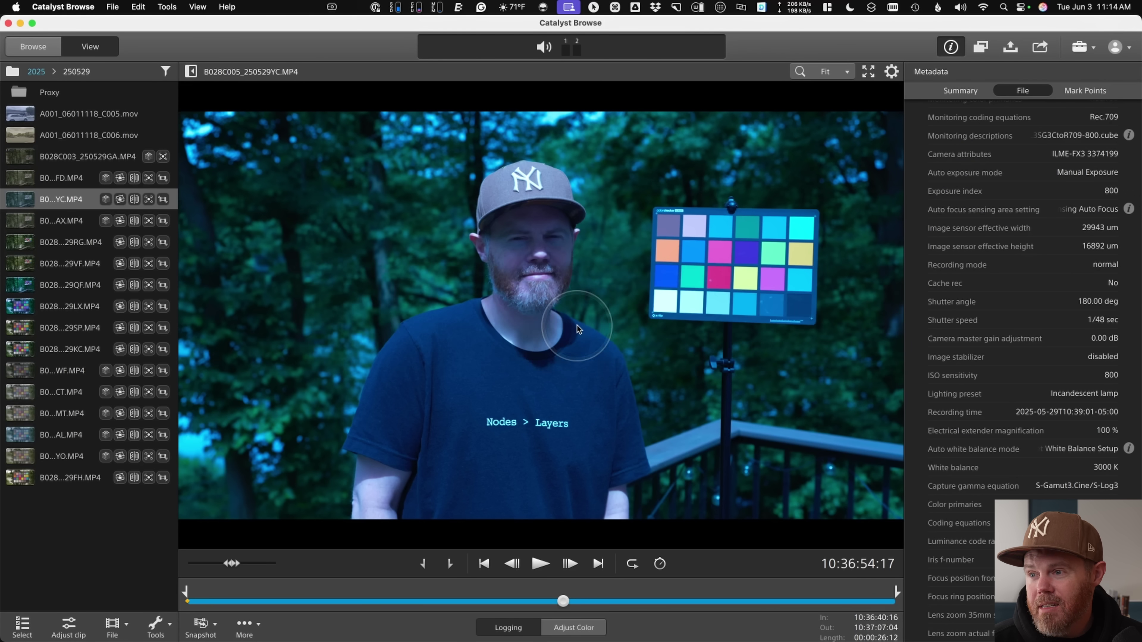
key(super+Tab)
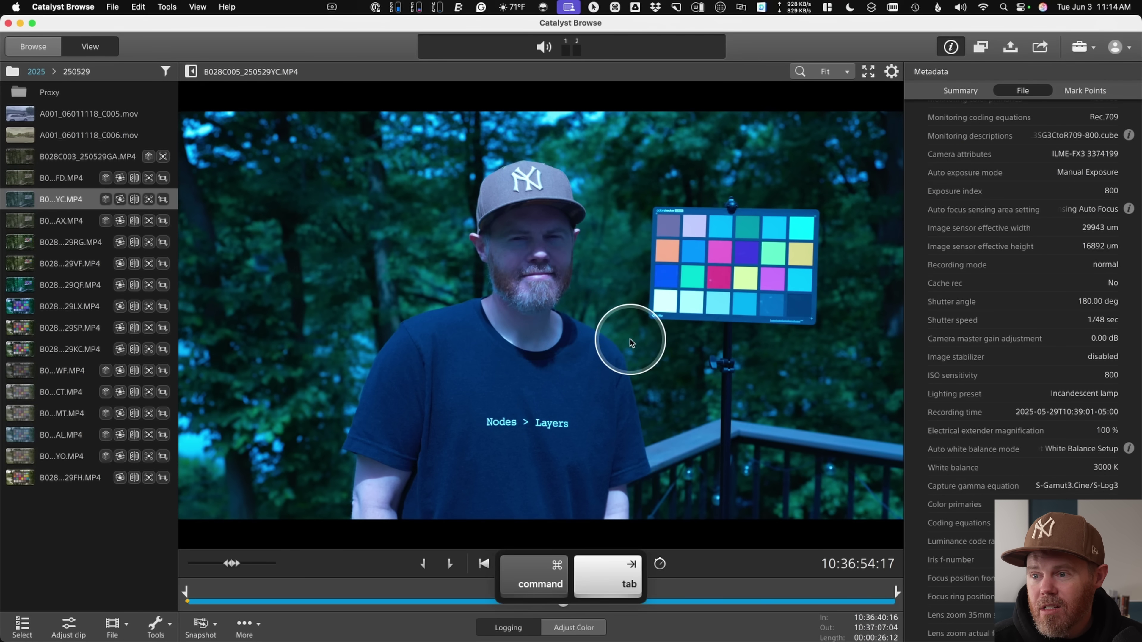
Load B028C005_250529YC.MP4 from the Finder folder into Catalyst Browse, view a frame with the man, and look up its white balance metadata
click(313, 326)
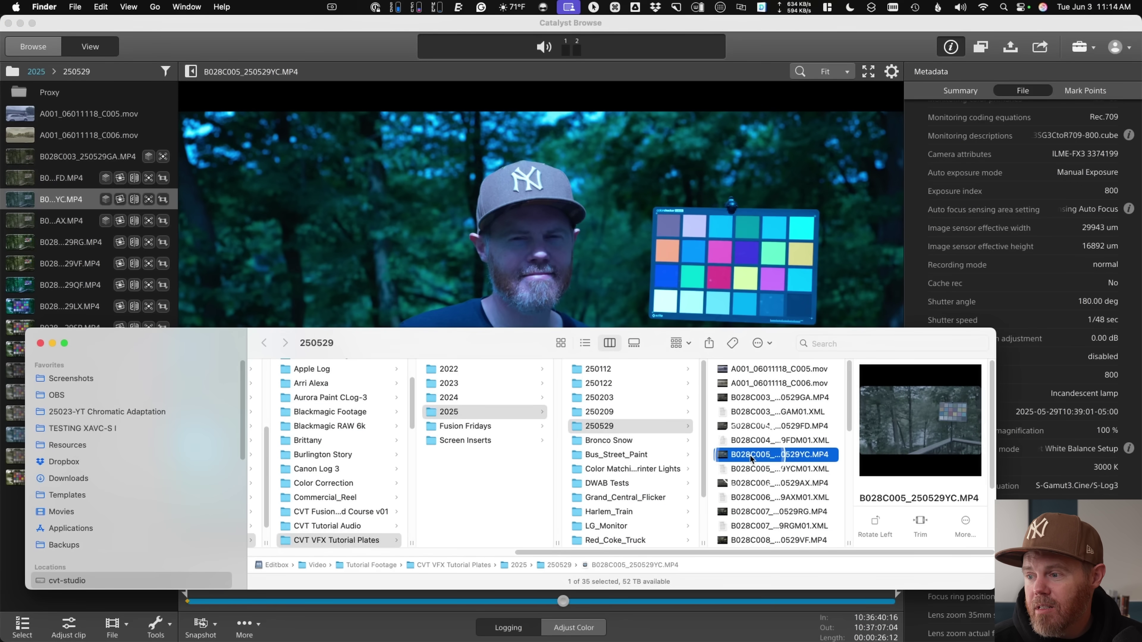
drag(750, 457, 591, 163)
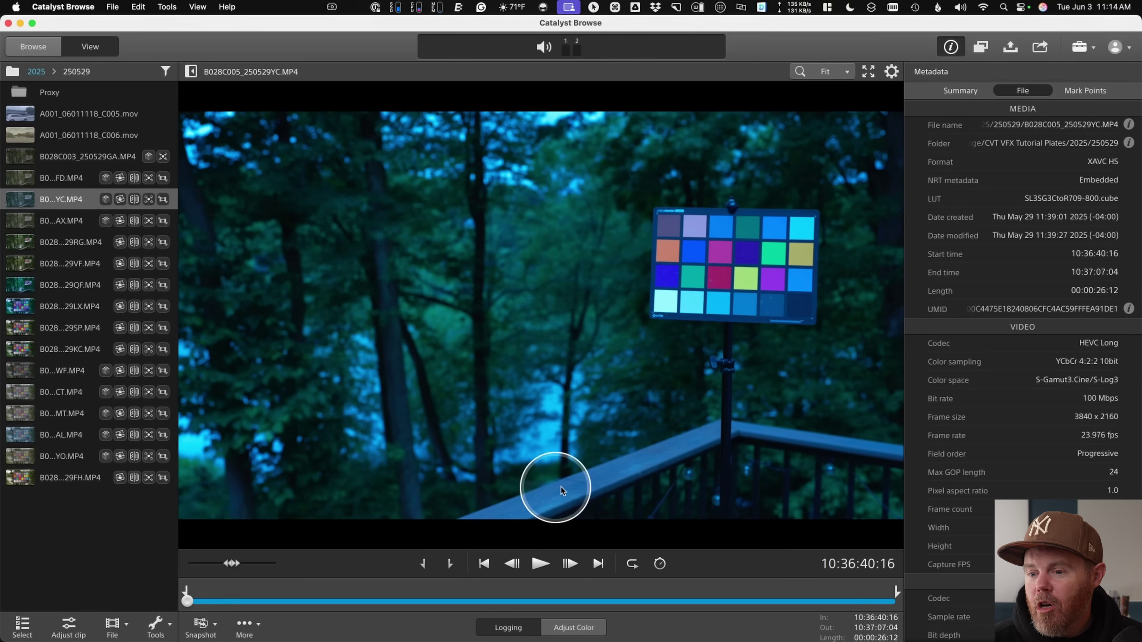
click(482, 601)
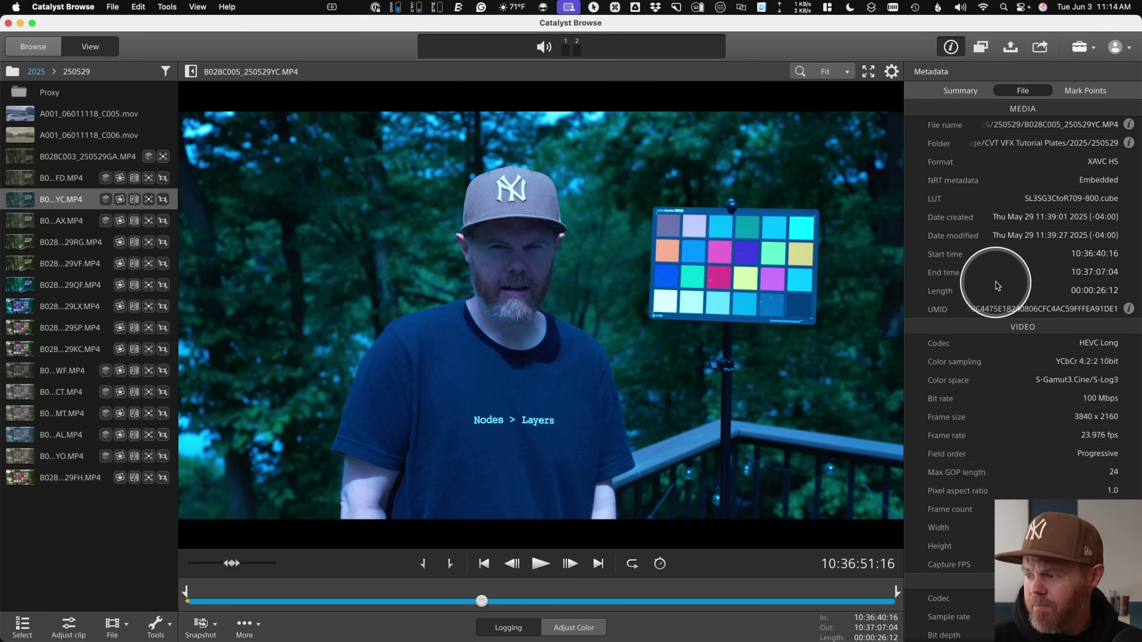
scroll(997, 285, down, 15)
scroll(997, 286, down, 1)
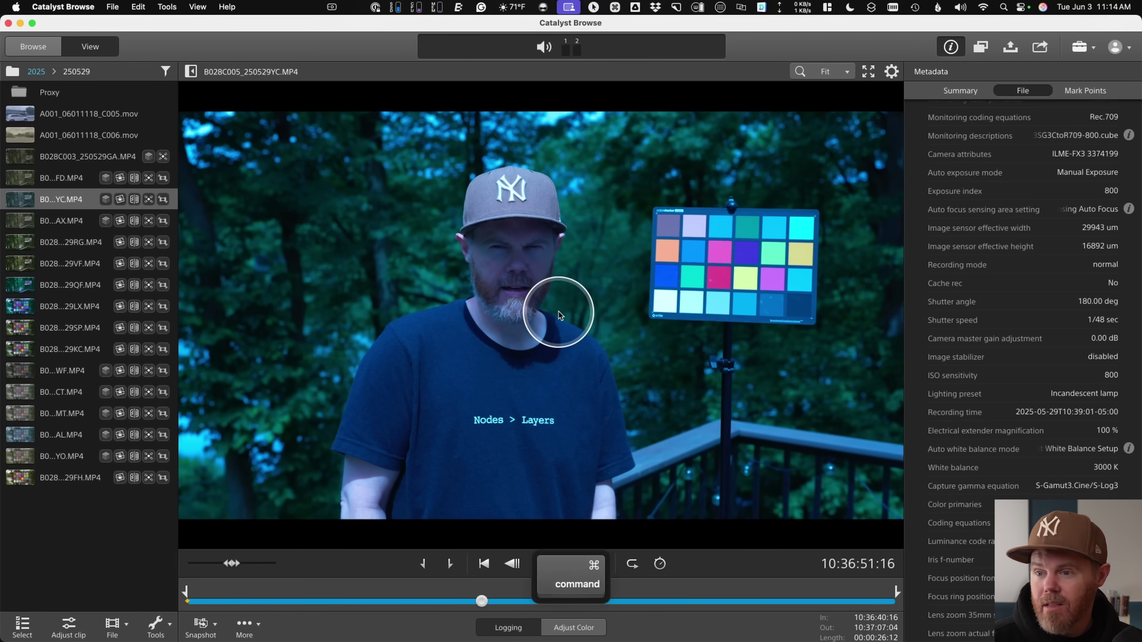
Switch back to DaVinci Resolve and apply the Chromatic Adaptation effect to node 02 of clip 01
key(super+Tab)
key(super+Tab)
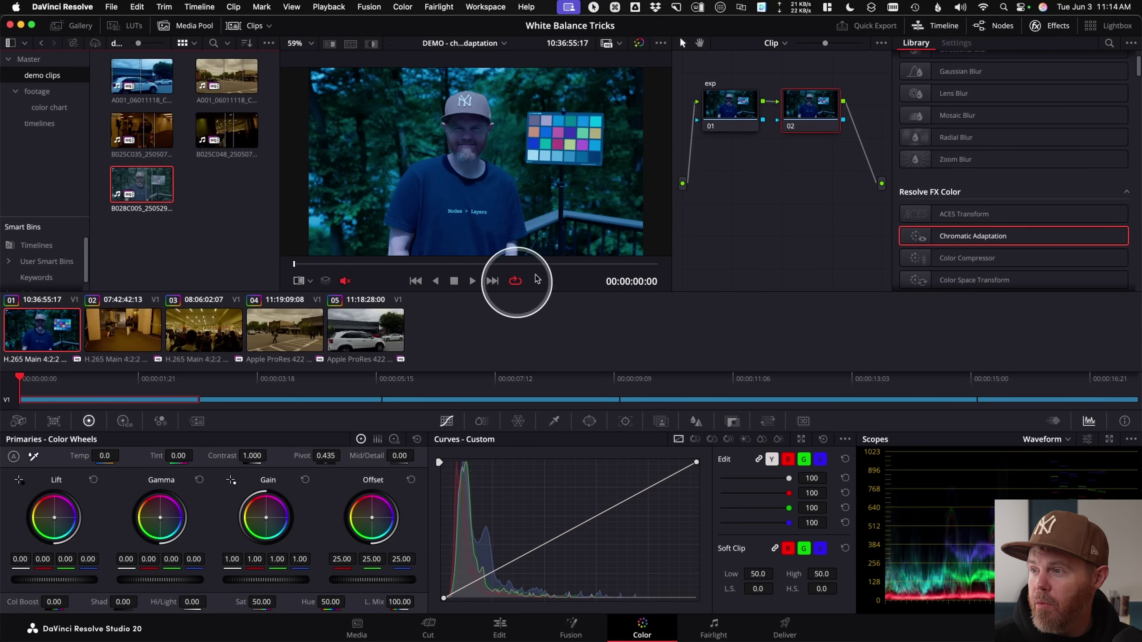
drag(935, 235, 811, 95)
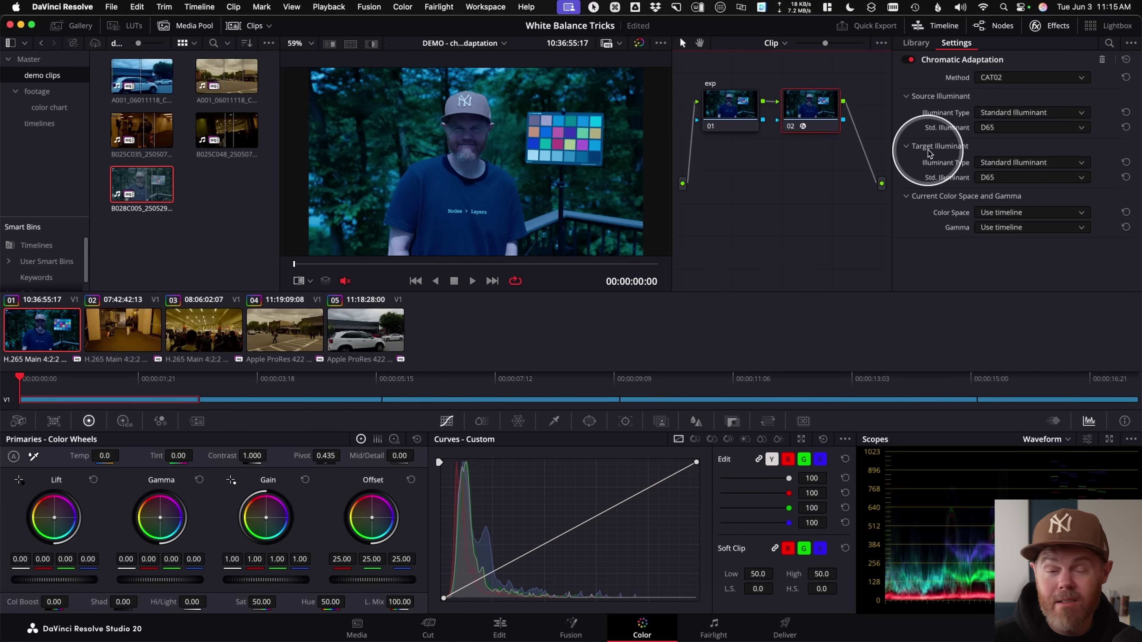
Set the target illuminant type to Color Temperature at 3000 Kelvin
click(1032, 162)
click(1034, 191)
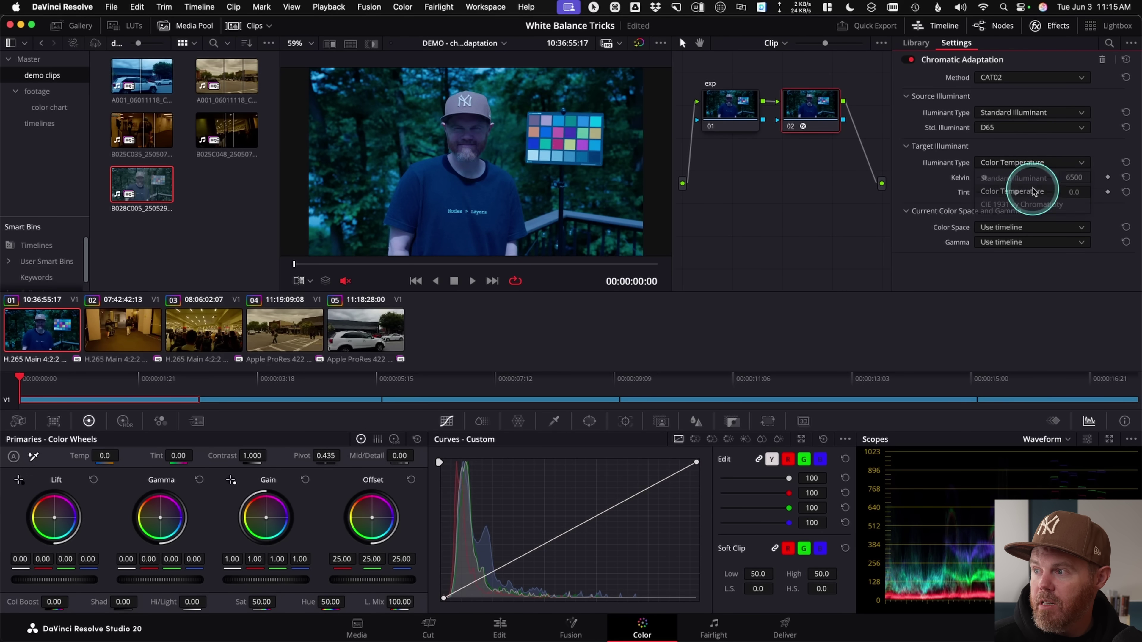
click(1072, 177)
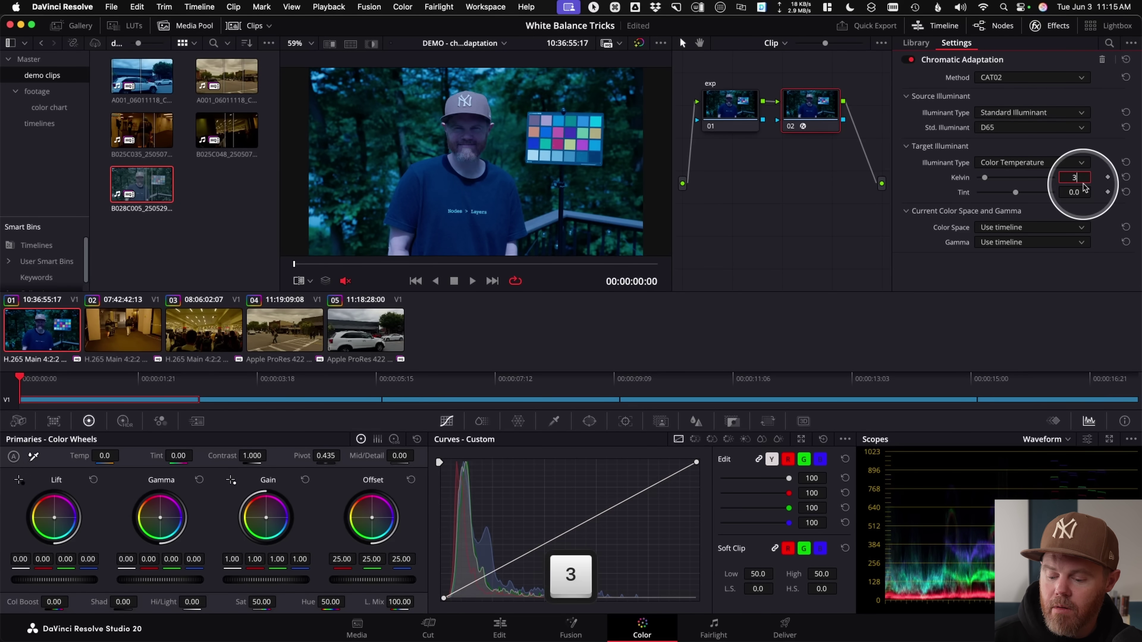
text(3000)
key(Return)
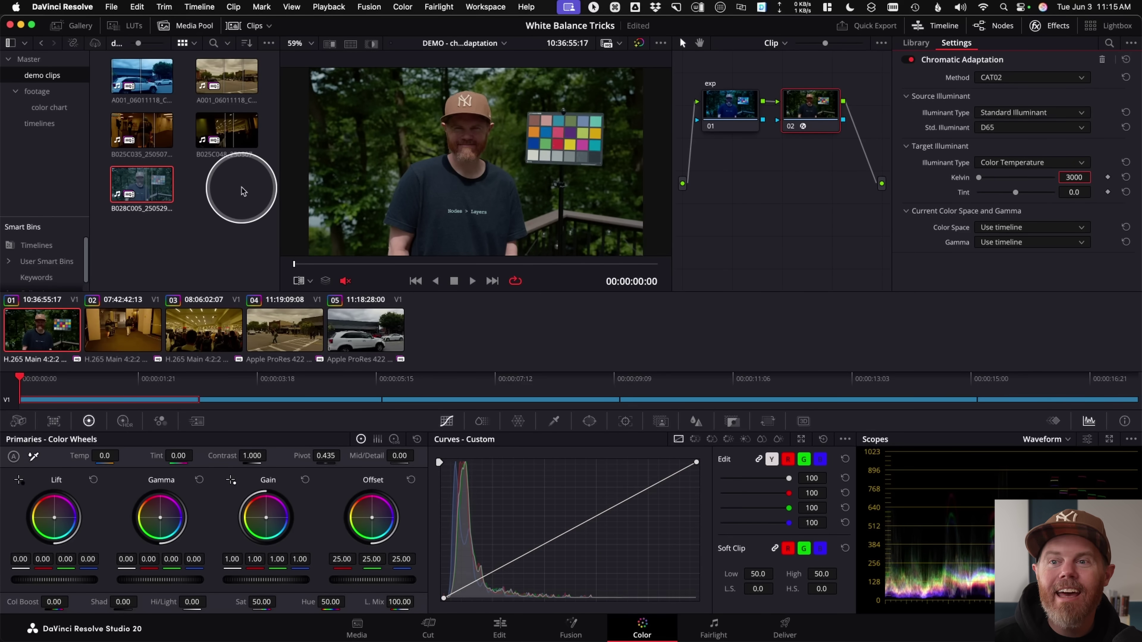
Wipe monochrome gallery still 1.1.1 against the corrected shot and compare the color chart's gray patches up close
click(179, 28)
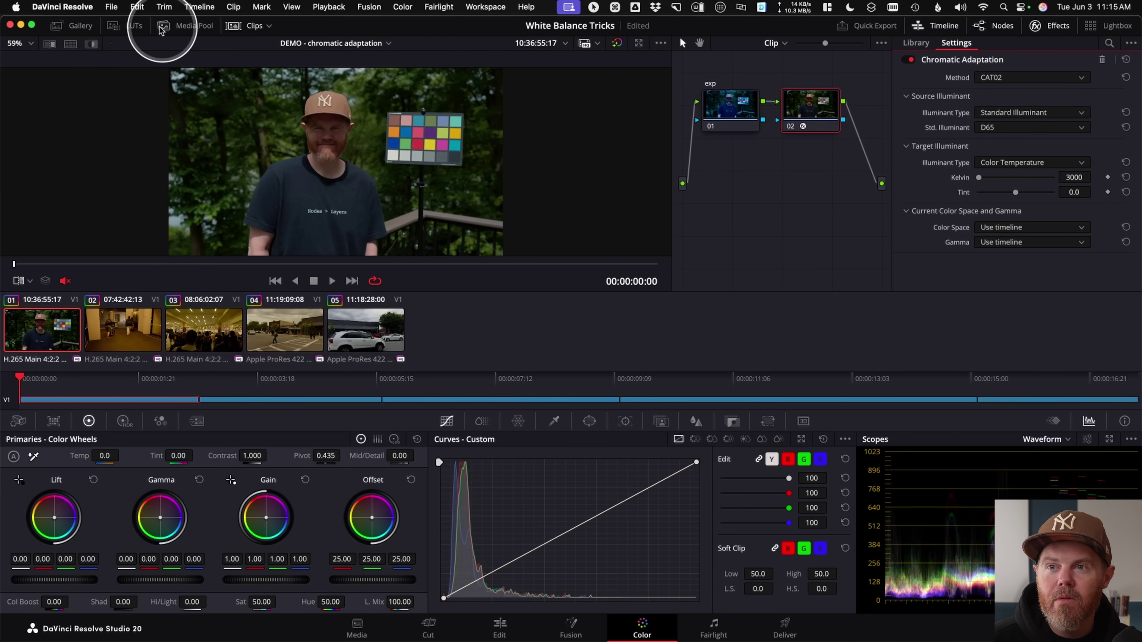
click(81, 27)
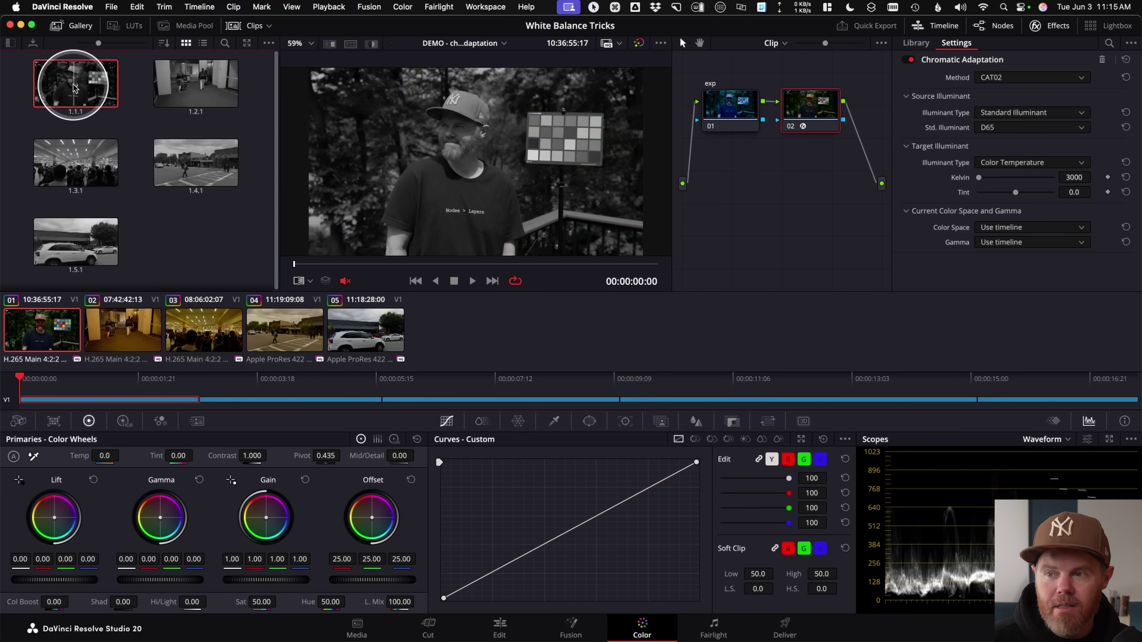
key(super+w)
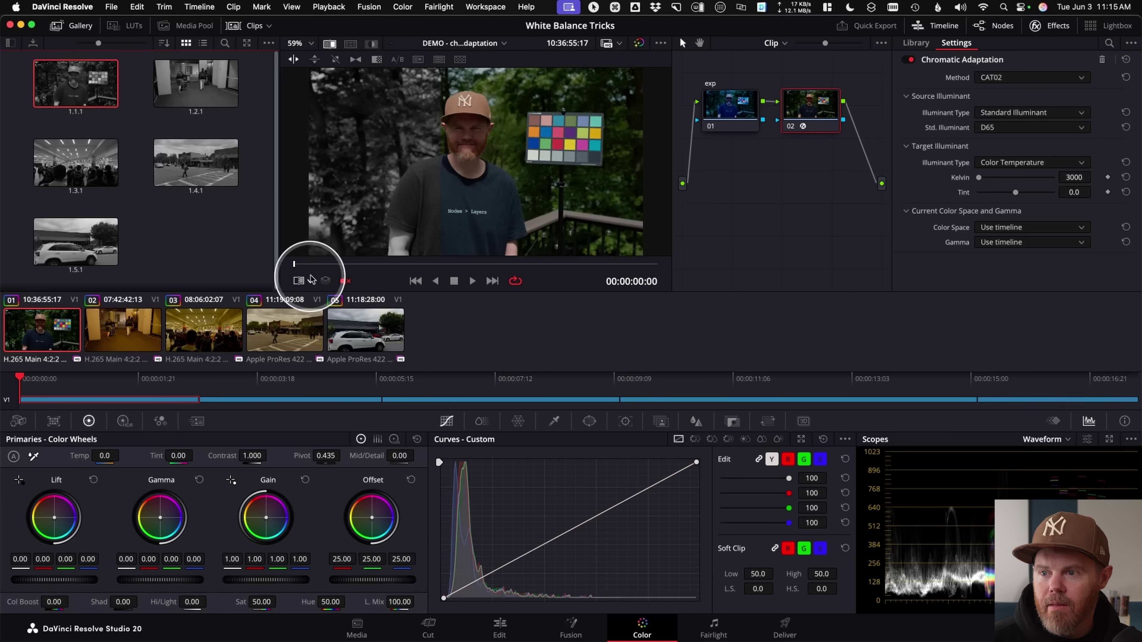
drag(467, 169, 553, 167)
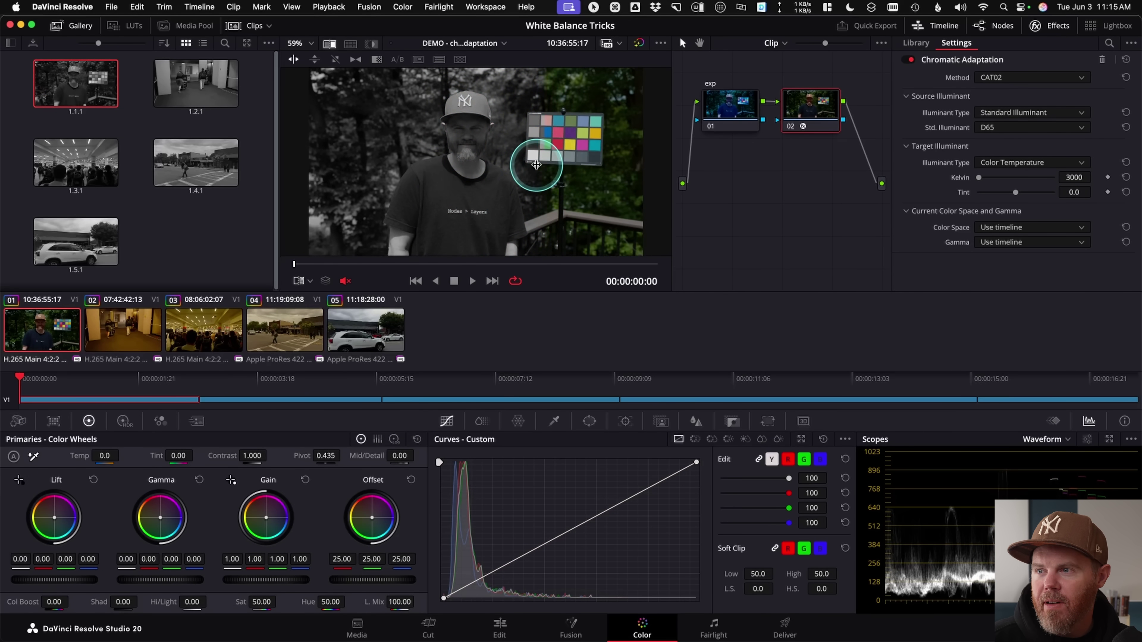
scroll(558, 168, up, 15)
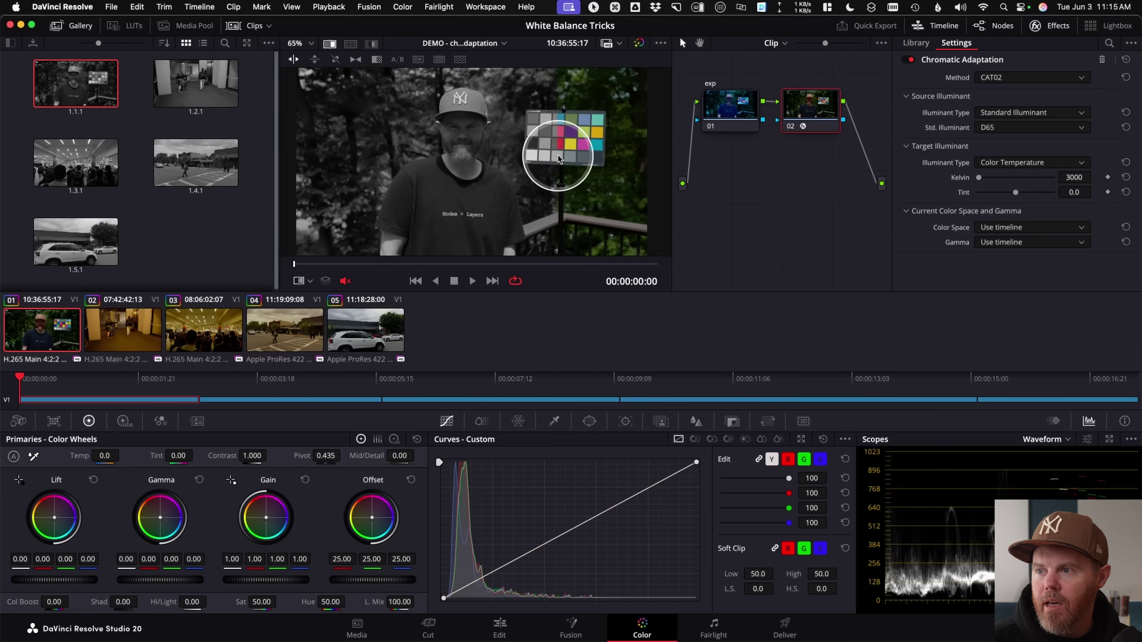
scroll(562, 162, down, 4)
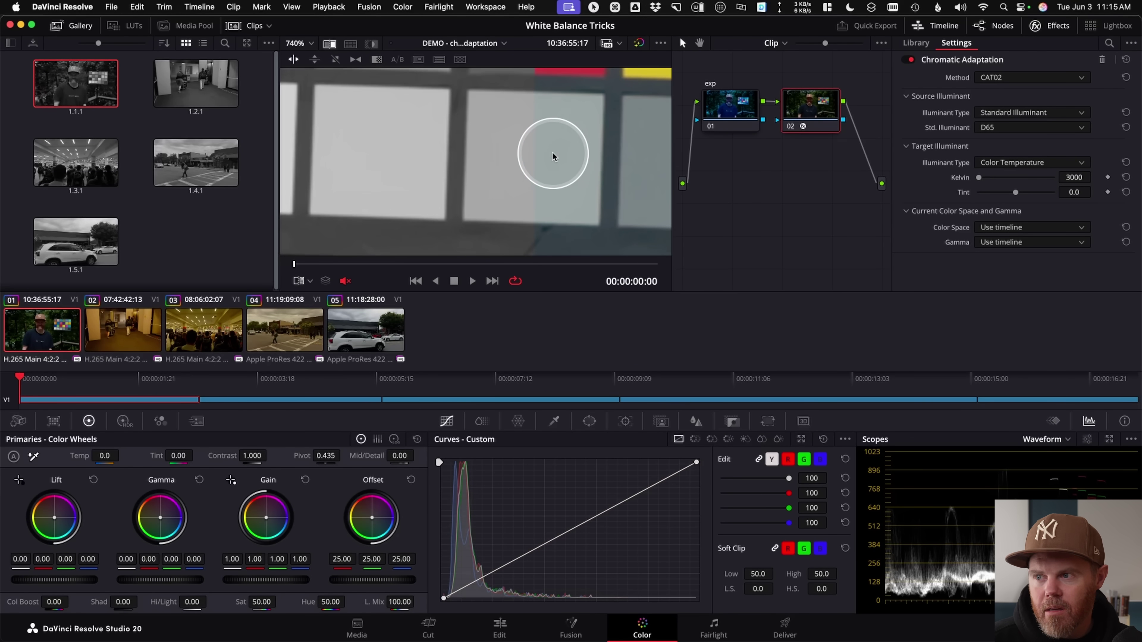
Set the source illuminant type to Color Temperature and lower its tint to -29.1 to match the gray patch to the still
click(997, 114)
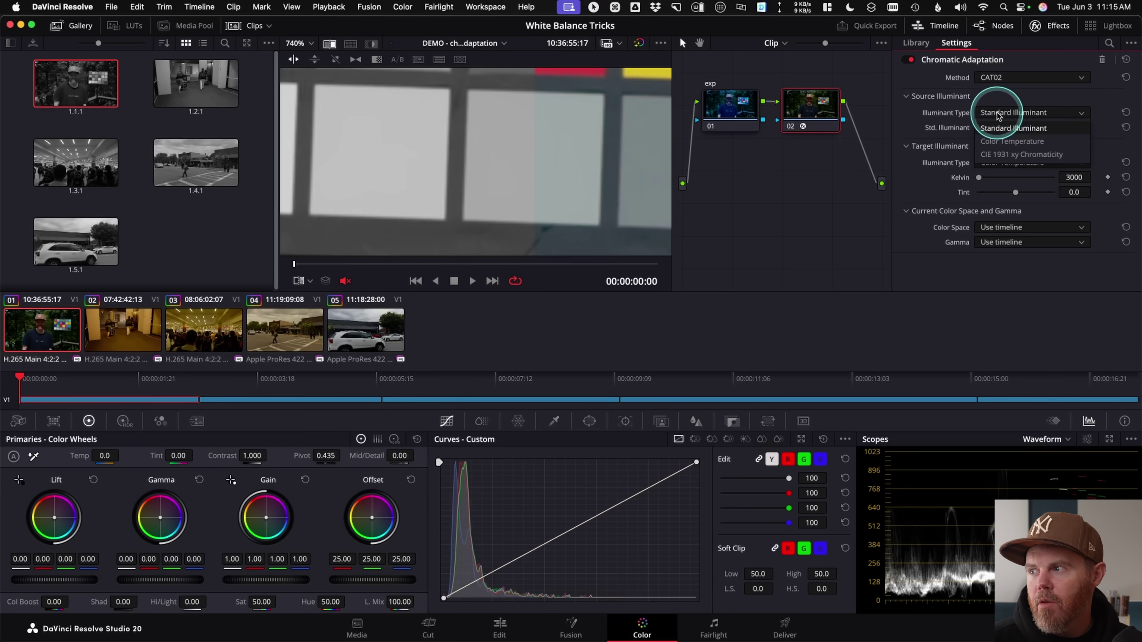
click(1011, 141)
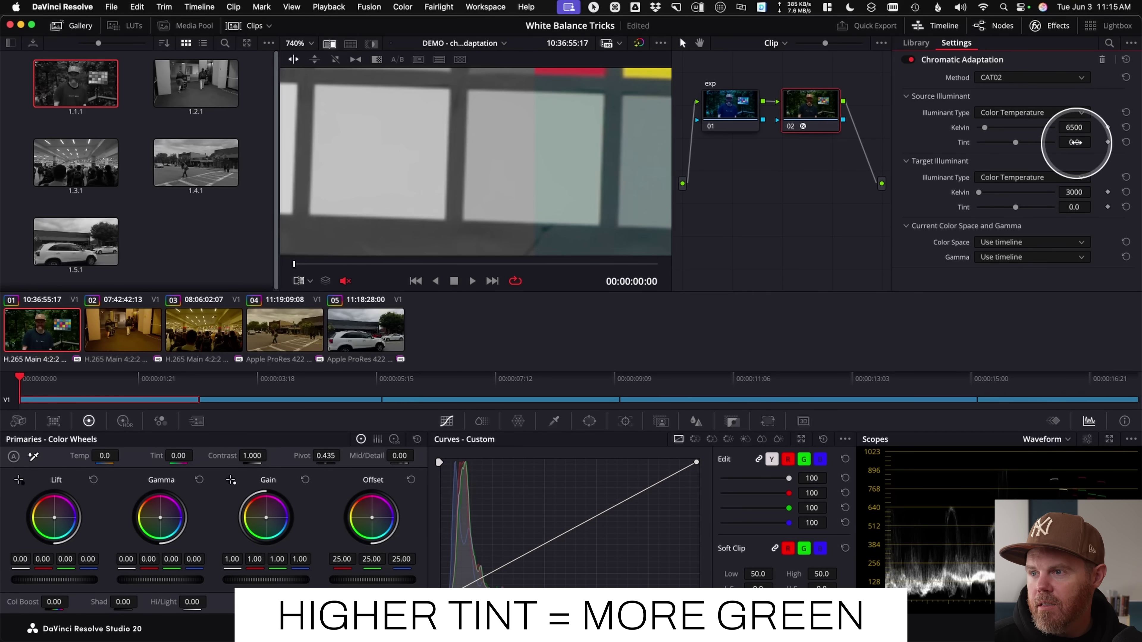
drag(1018, 142, 1009, 147)
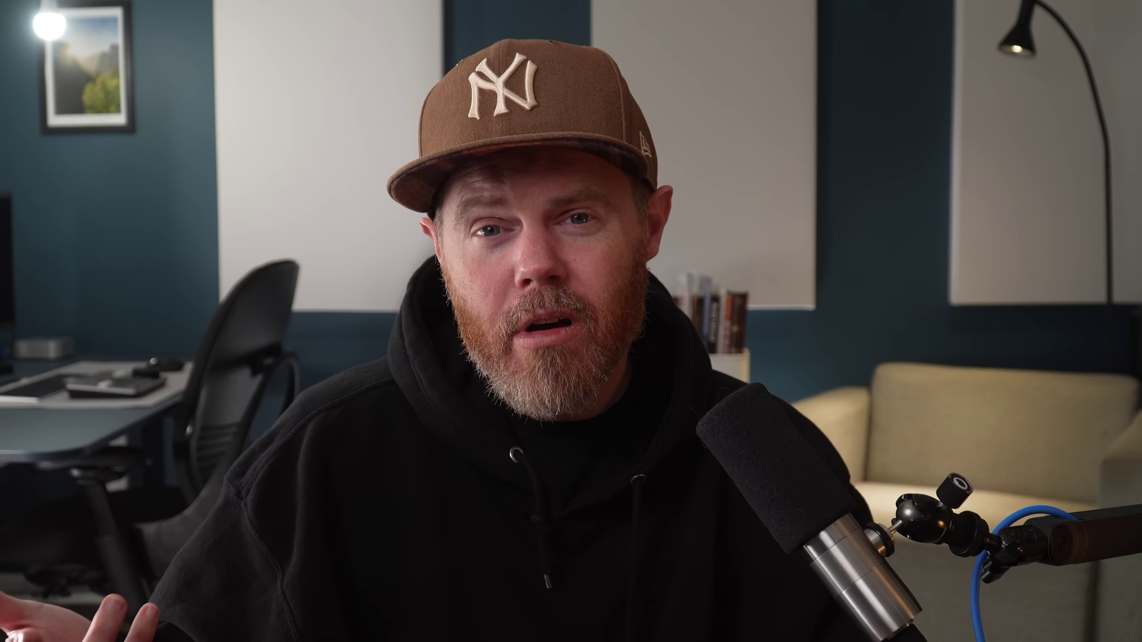
Switch to MediaInfo to view the report for B028C005_250529YC.MP4, checking the source file in Finder
key(super+Tab)
key(super+Tab)
key(super+Tab)
key(super+Tab)
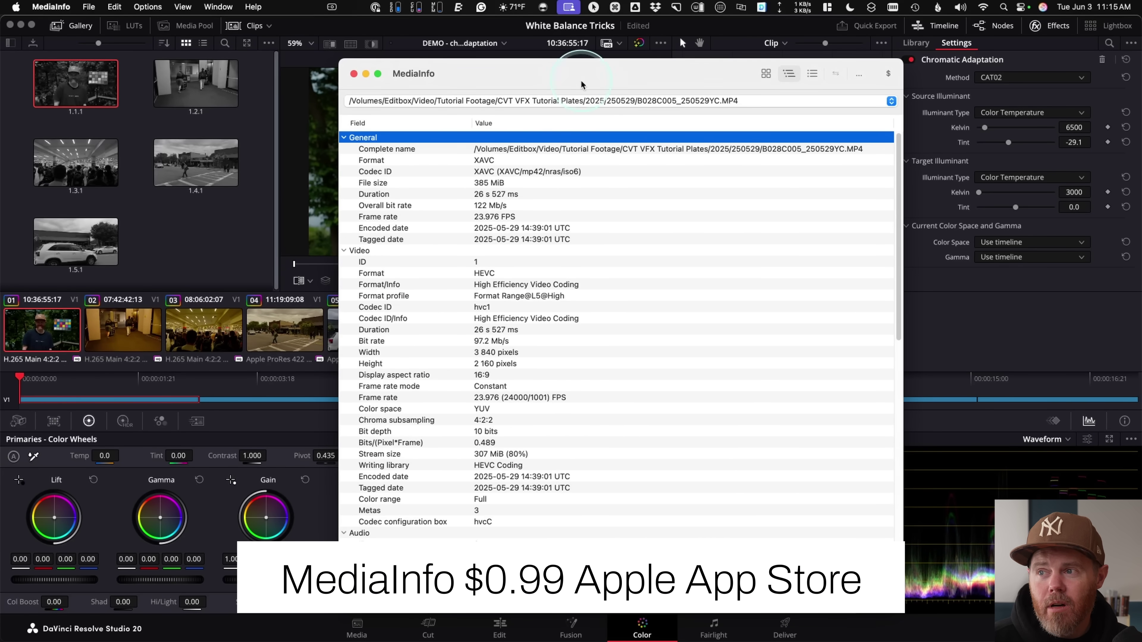
drag(581, 84, 577, 66)
key(super+Tab)
key(super+Tab)
key(super+Tab)
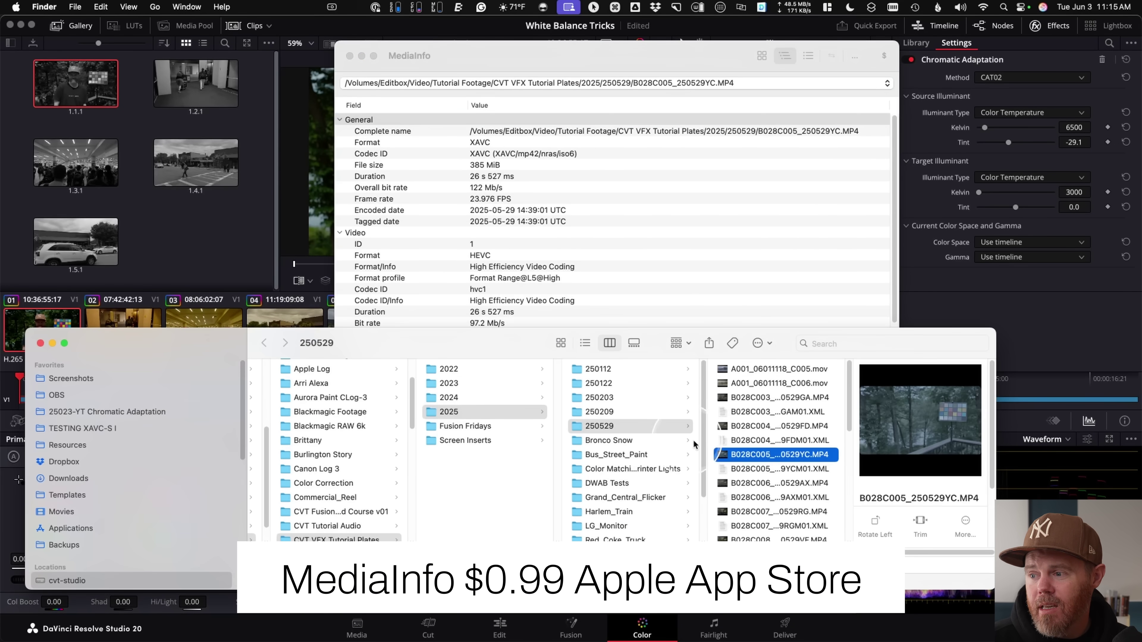
click(697, 84)
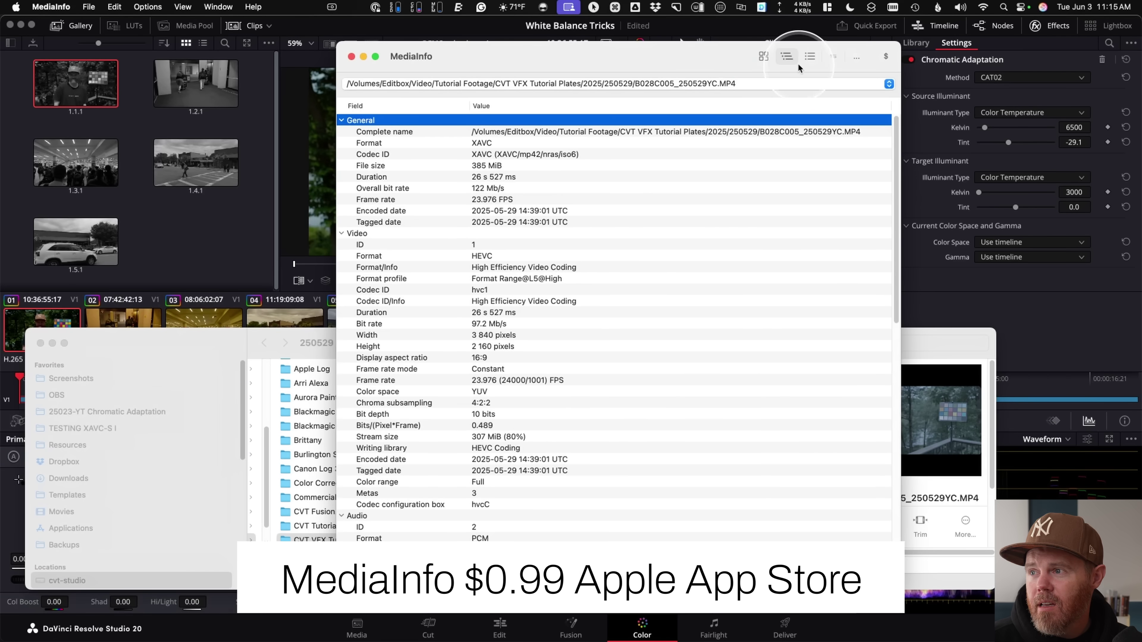
Show the MediaInfo report in tree view and look up the clip's first-frame white balance entry
click(763, 56)
click(786, 56)
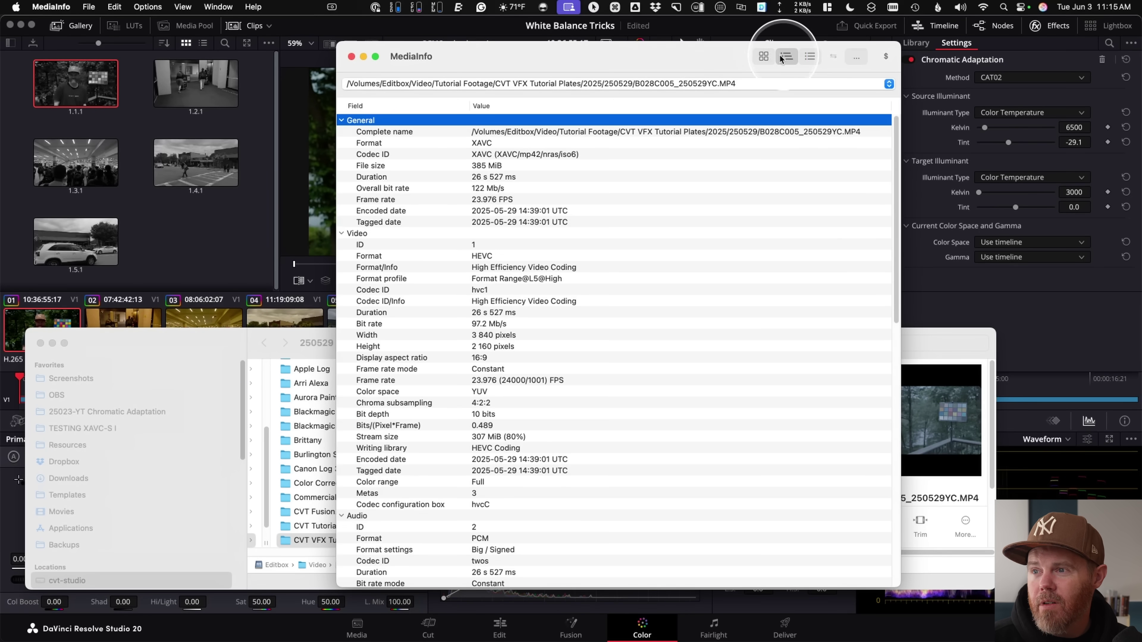
drag(716, 62, 704, 48)
scroll(666, 257, down, 15)
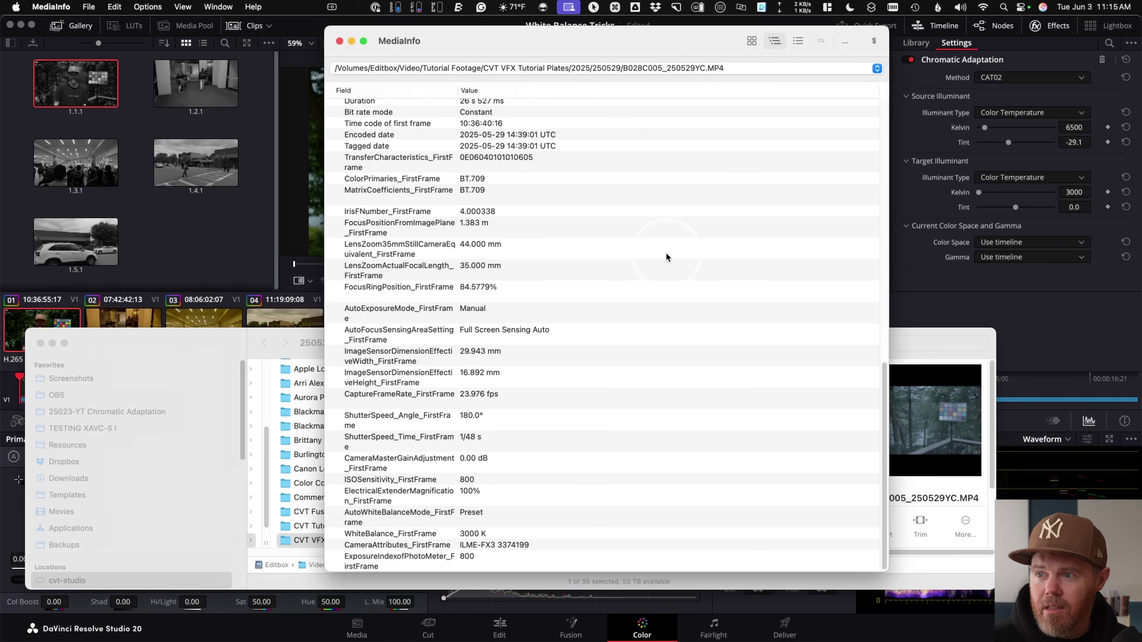